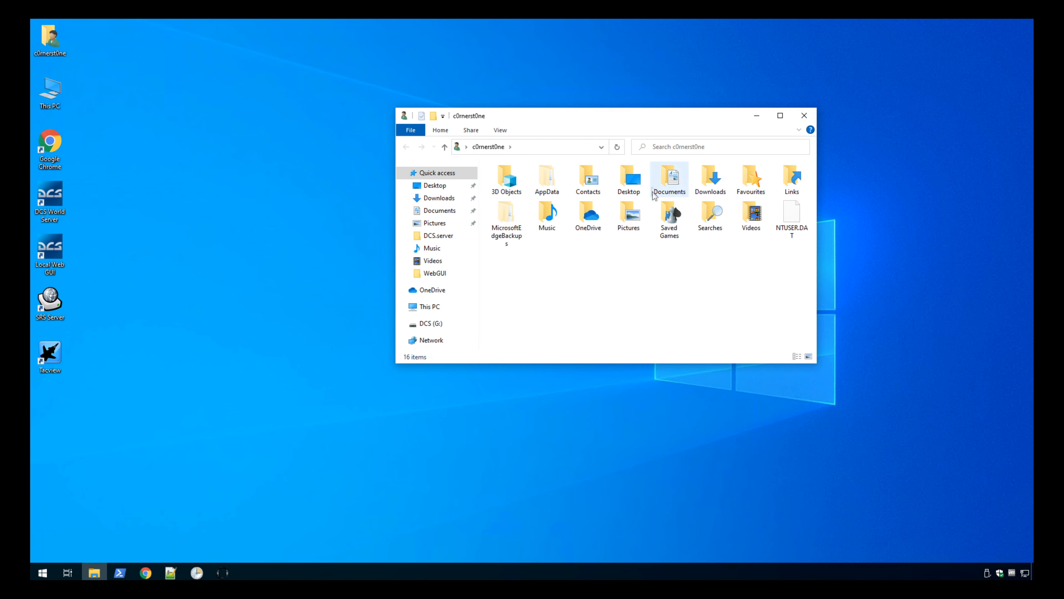
# Open serverSettings.lua from the Saved Games > DCS.server > Config folder in Notepad++.
pyautogui.doubleClick(671, 222)
pyautogui.doubleClick(547, 182)
pyautogui.doubleClick(545, 181)
pyautogui.click(533, 216)
pyautogui.rightClick(533, 216)
pyautogui.click(596, 259)
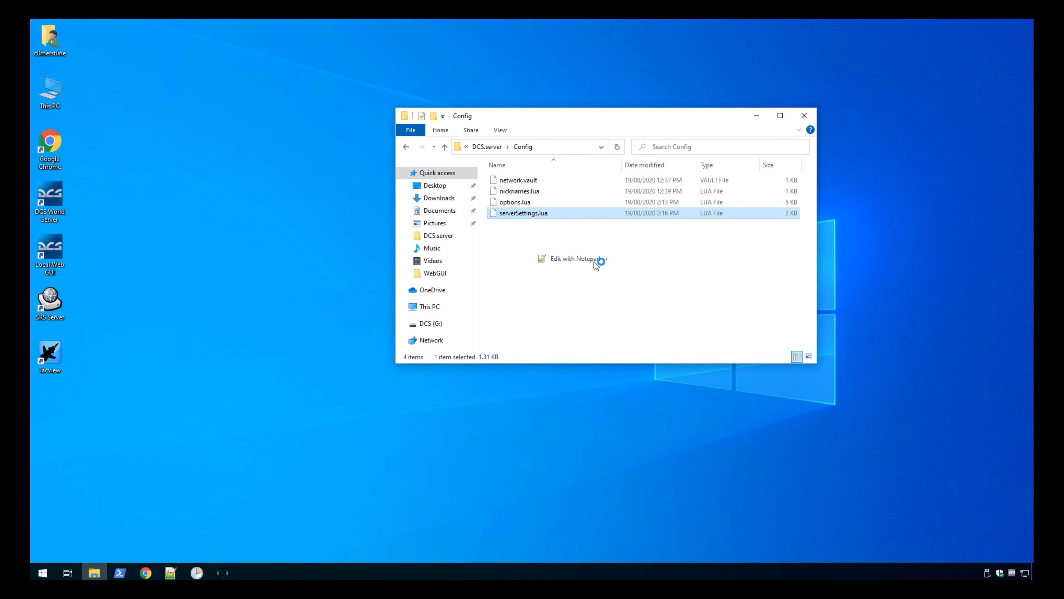
# Set the server port in serverSettings.lua to 18001, save the file, and close the editor and the Config folder.
pyautogui.doubleClick(435, 443)
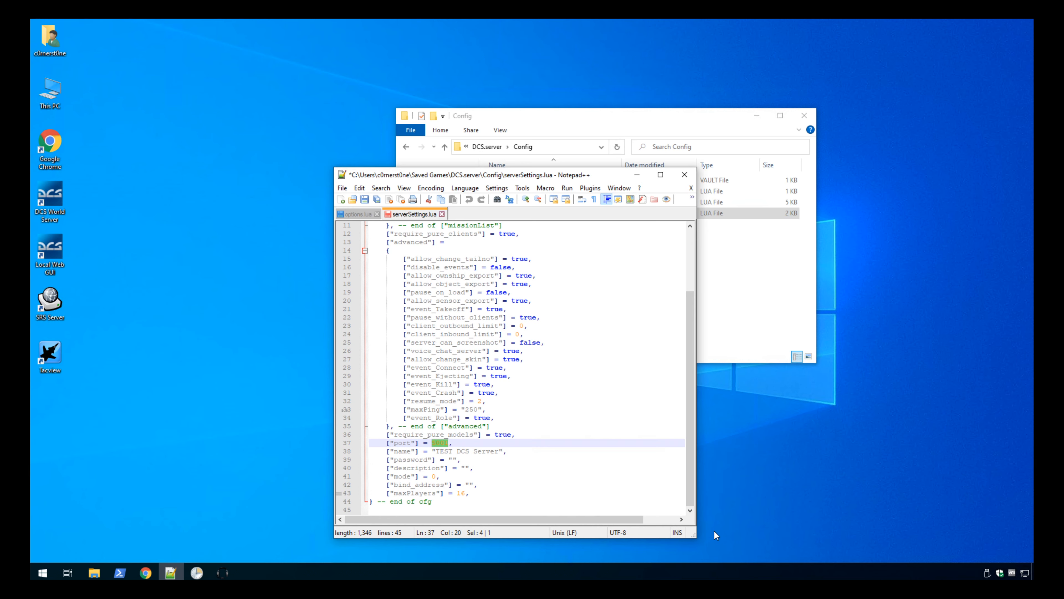
pyautogui.write('18001')
pyautogui.hotkey('ctrl', 's')
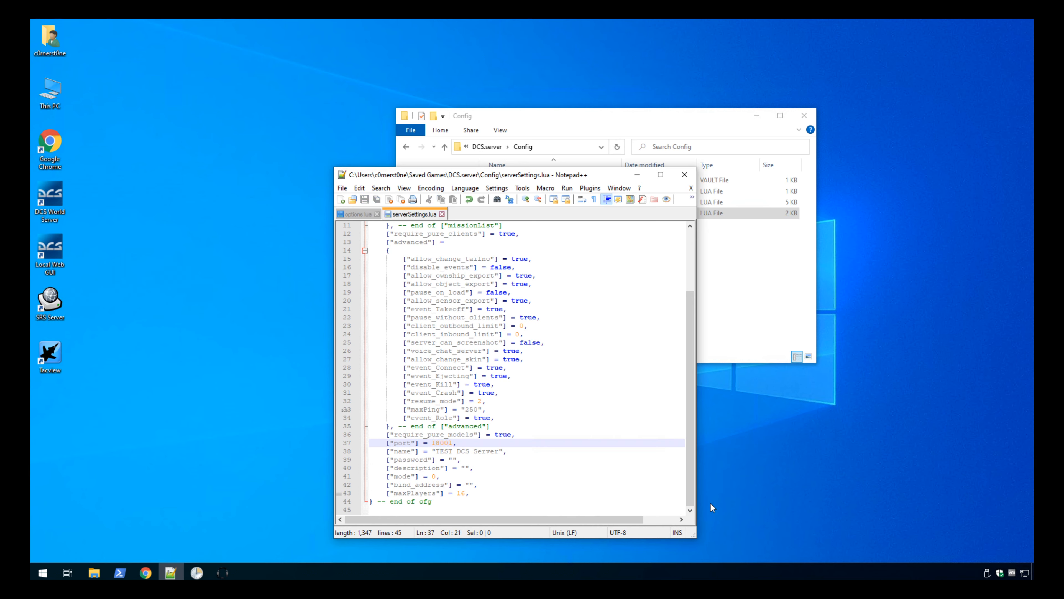
pyautogui.click(442, 214)
pyautogui.click(685, 175)
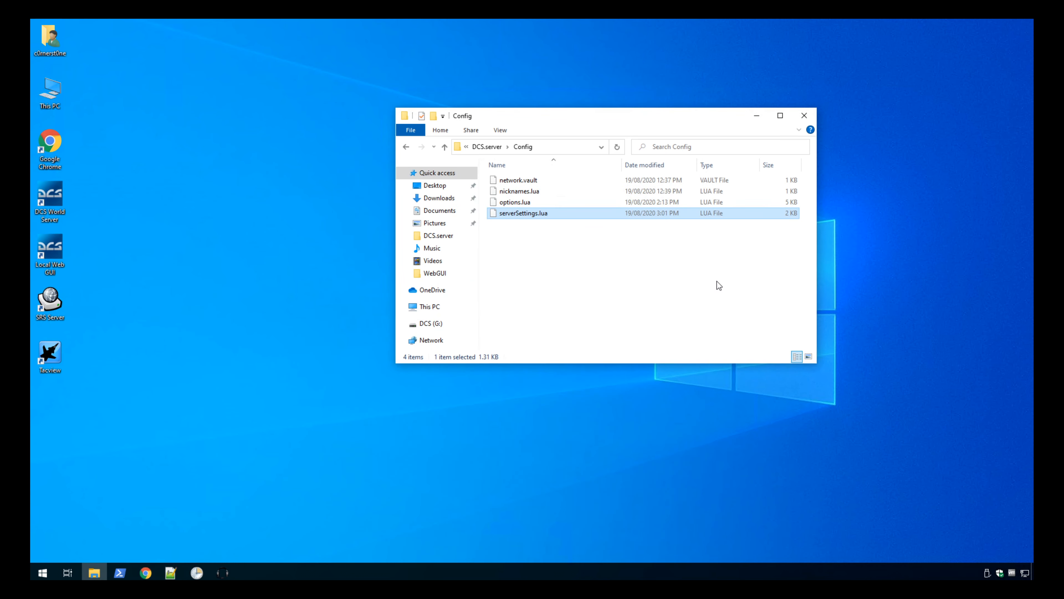
pyautogui.moveTo(580, 116); pyautogui.dragTo(604, 171)
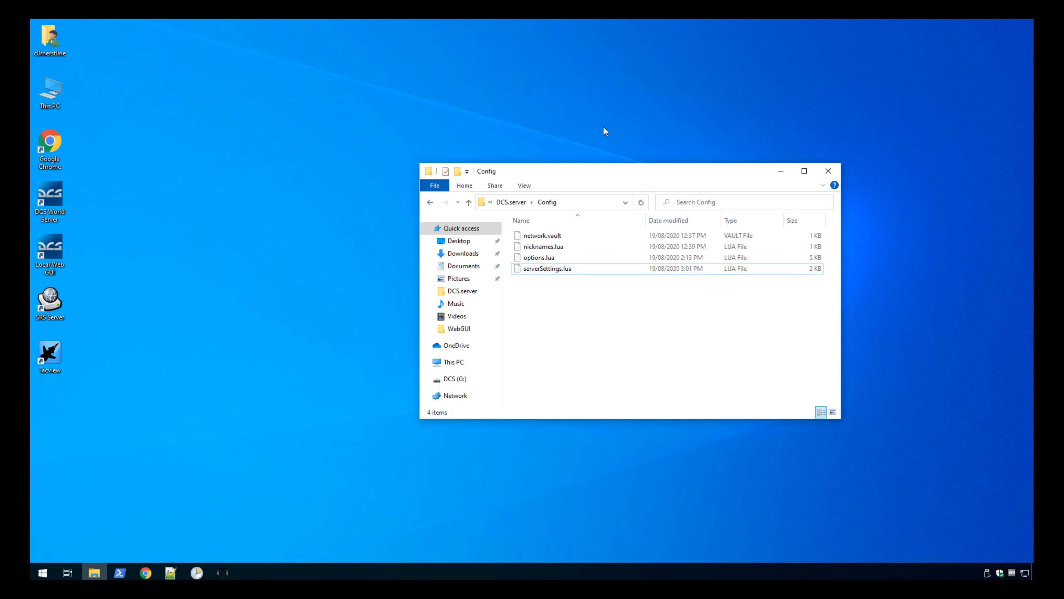
pyautogui.click(832, 173)
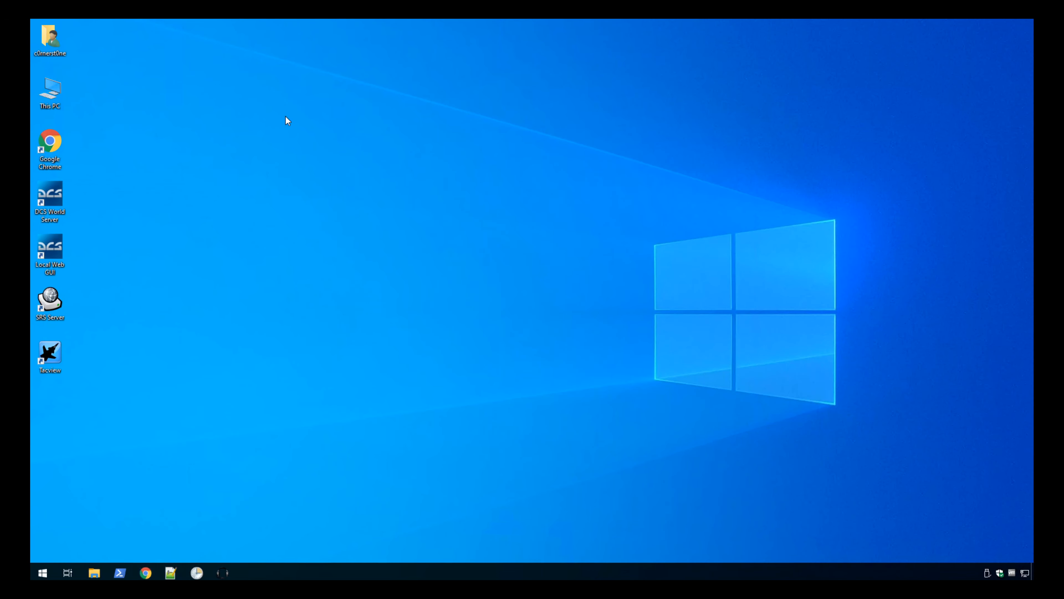
# Open the SRS Server shortcut's file location and load server.cfg in Notepad++.
pyautogui.rightClick(50, 300)
pyautogui.click(192, 228)
pyautogui.rightClick(53, 308)
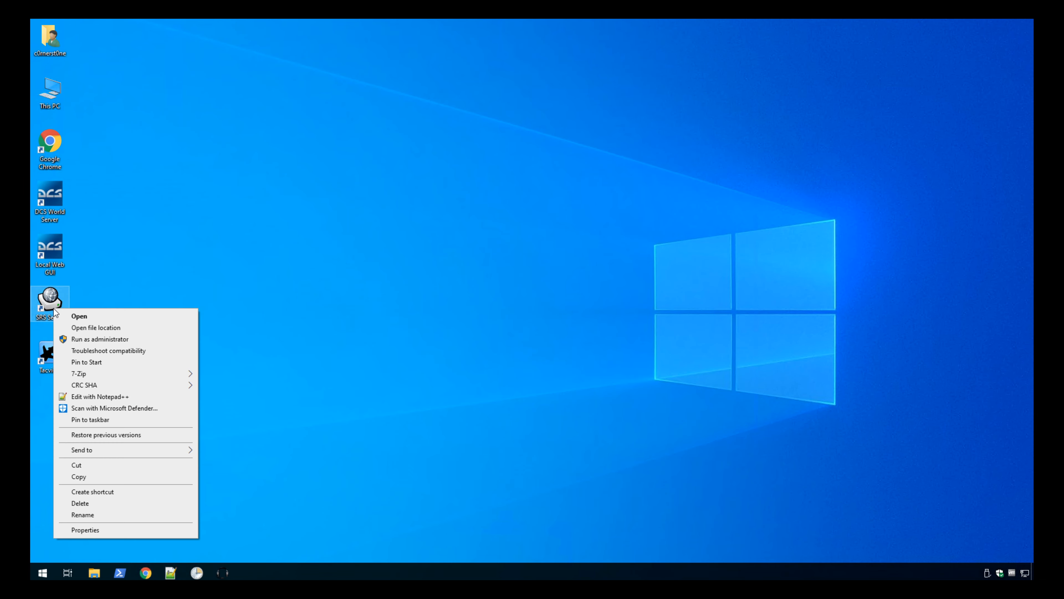
pyautogui.click(89, 328)
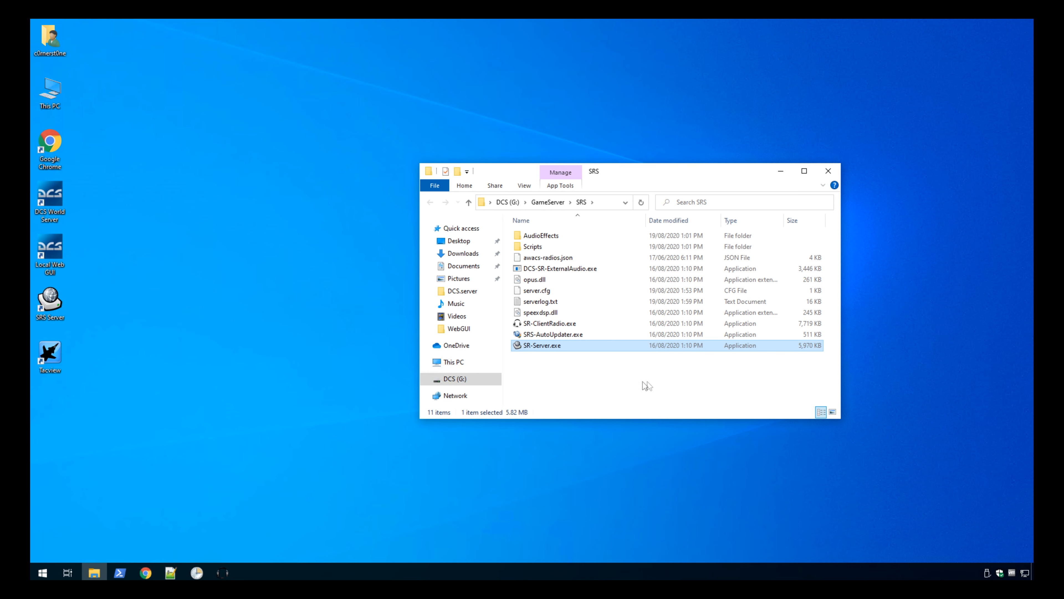
pyautogui.click(570, 344)
pyautogui.rightClick(541, 289)
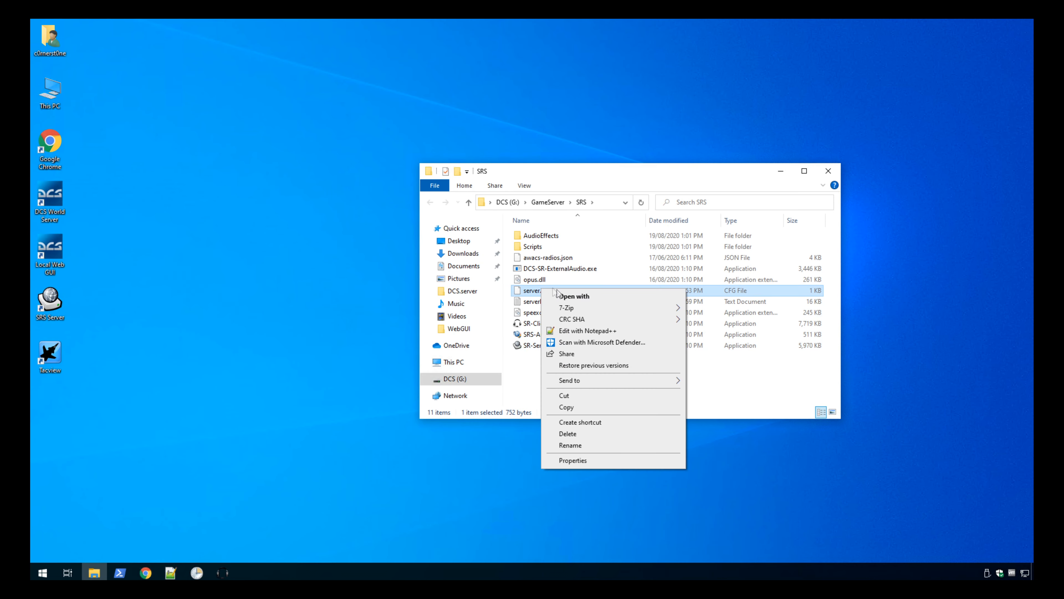
pyautogui.click(589, 330)
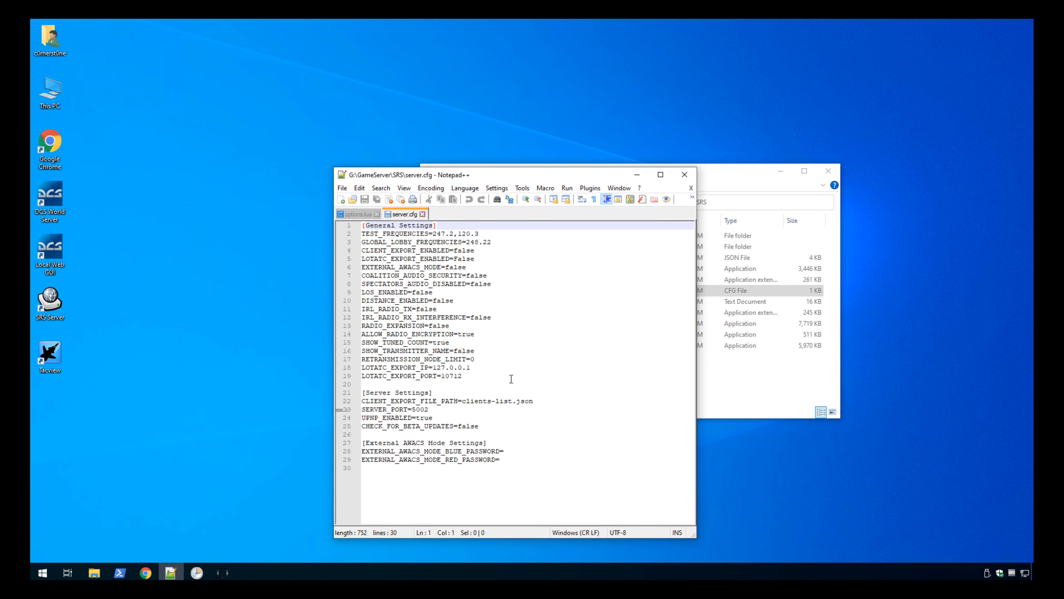
# Set SERVER_PORT under Server Settings in server.cfg to 18002, save the file, and close the editor and the SRS folder.
pyautogui.click(472, 374)
pyautogui.press('Up')
pyautogui.press('Up')
pyautogui.press('Up')
pyautogui.press('Up')
pyautogui.press('Up')
pyautogui.press('Down')
pyautogui.press('Down')
pyautogui.press('Down')
pyautogui.press('Down')
pyautogui.press('Down')
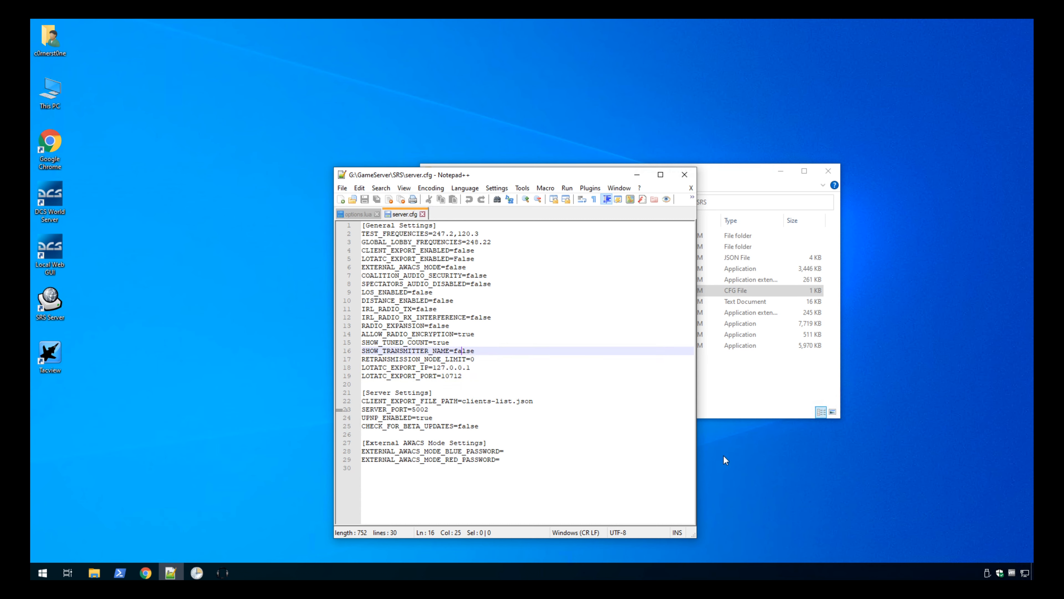
pyautogui.press('Down')
pyautogui.press('Down')
pyautogui.press('Down')
pyautogui.press('Down')
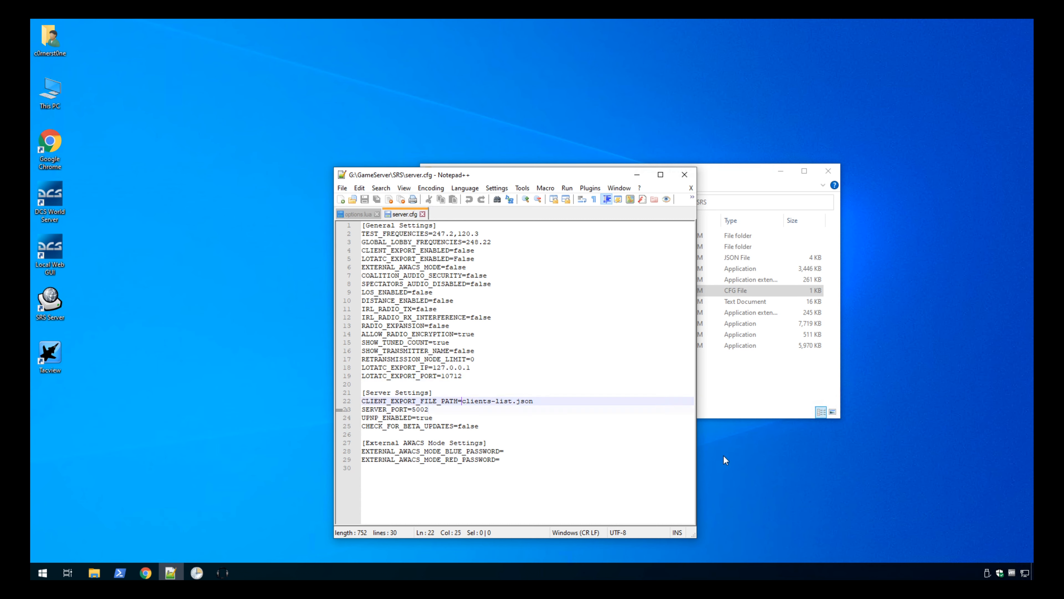
pyautogui.hotkey('ctrl', 'shift', 'Left')
pyautogui.write('18002')
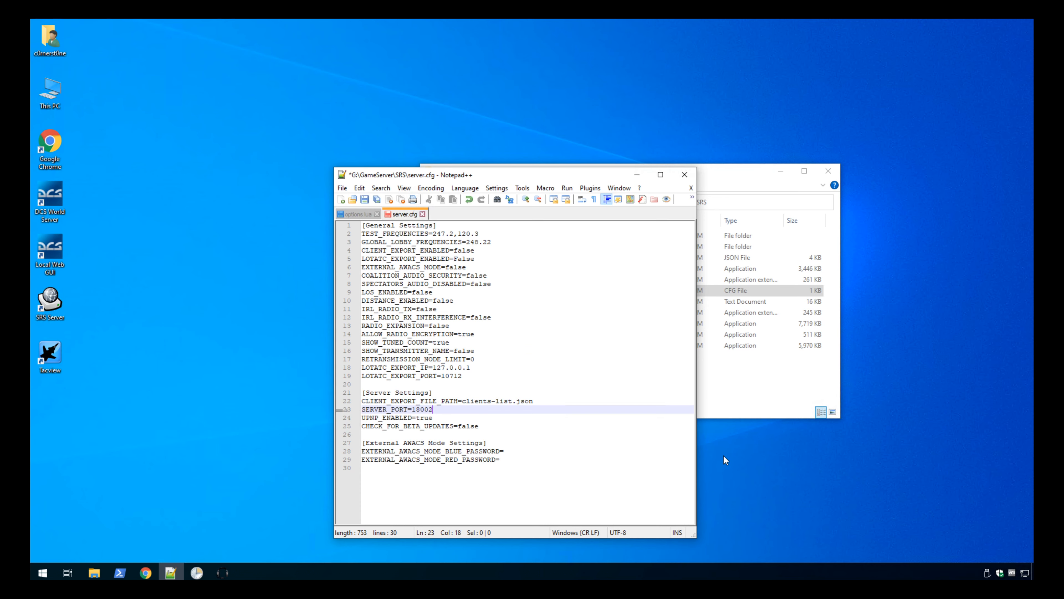
pyautogui.hotkey('ctrl', 's')
pyautogui.click(685, 174)
pyautogui.click(828, 171)
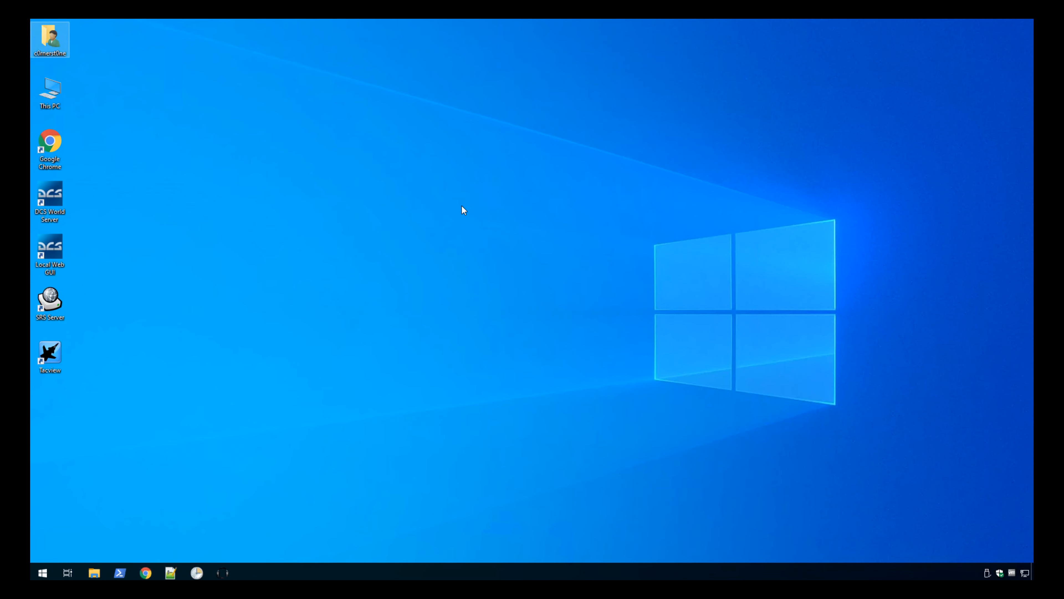
pyautogui.click(400, 190)
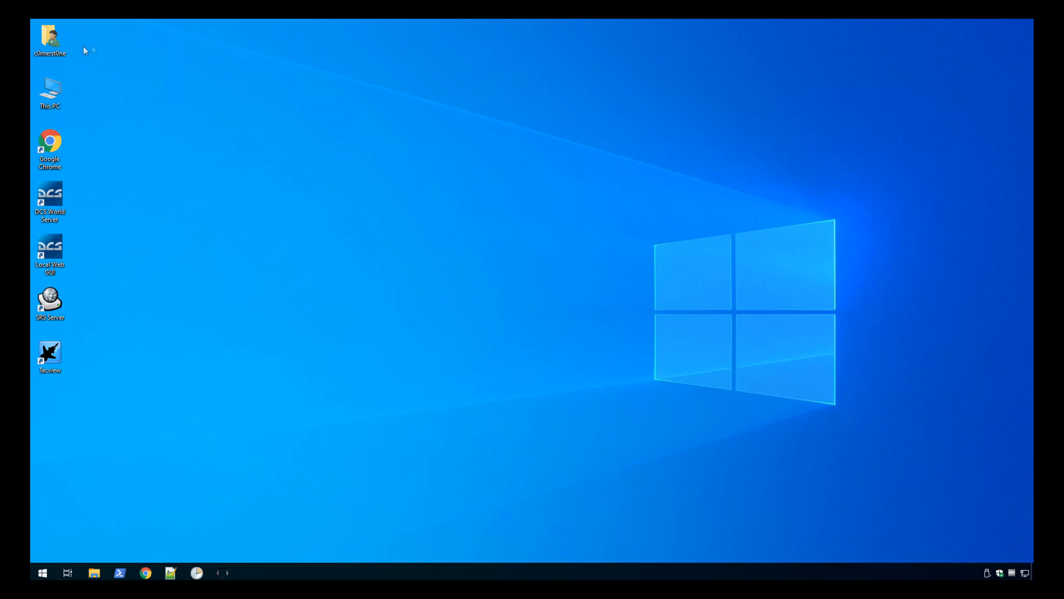
# Open LotAtc's config.lua from Saved Games > DCS.server > Mods > services > LotAtc in Notepad++.
pyautogui.doubleClick(47, 48)
pyautogui.doubleClick(693, 272)
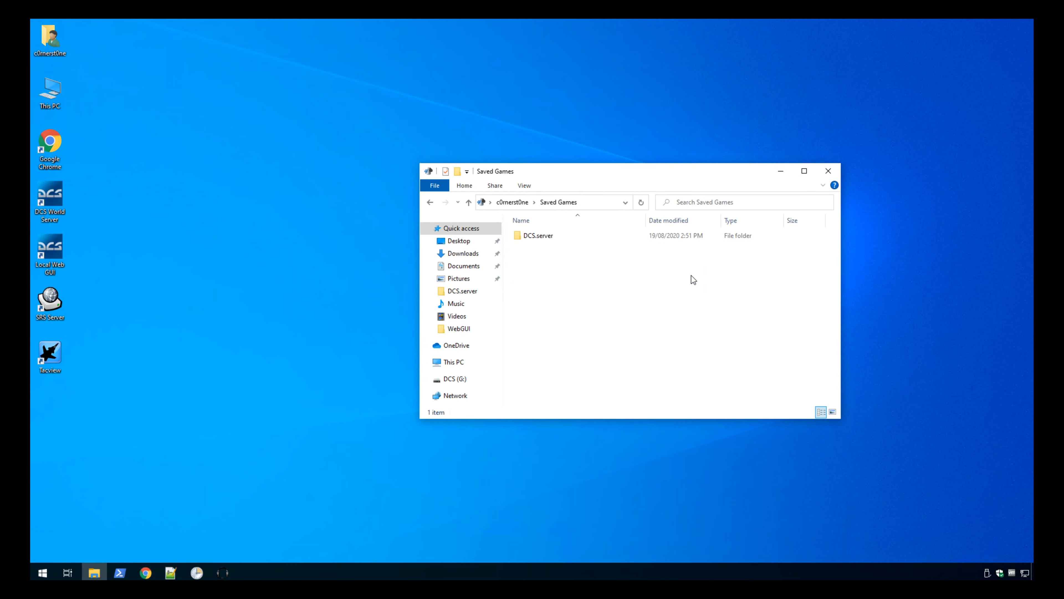
pyautogui.doubleClick(536, 235)
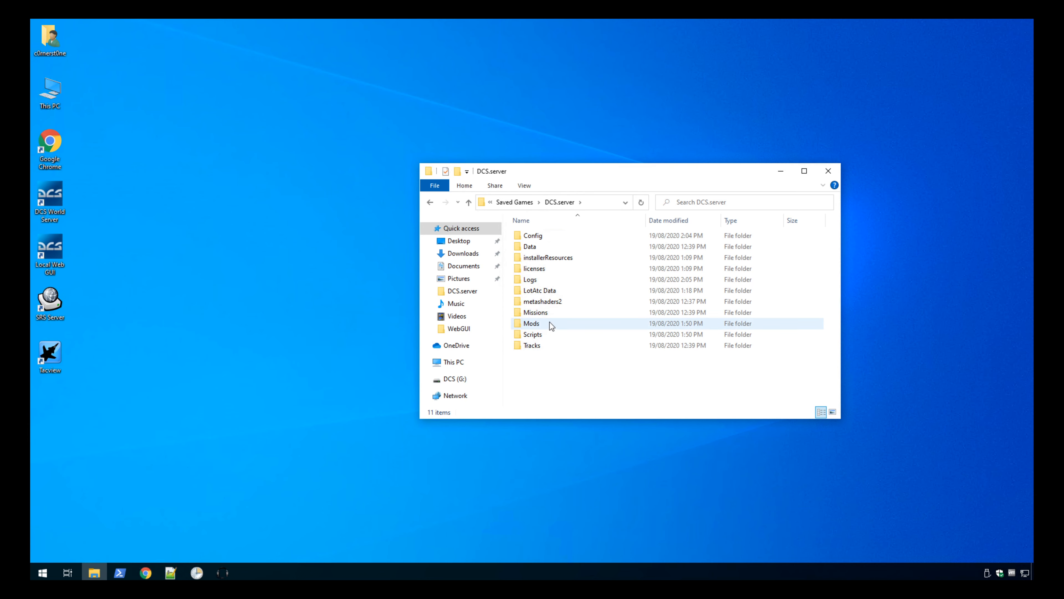
pyautogui.doubleClick(550, 323)
pyautogui.doubleClick(539, 234)
pyautogui.doubleClick(542, 236)
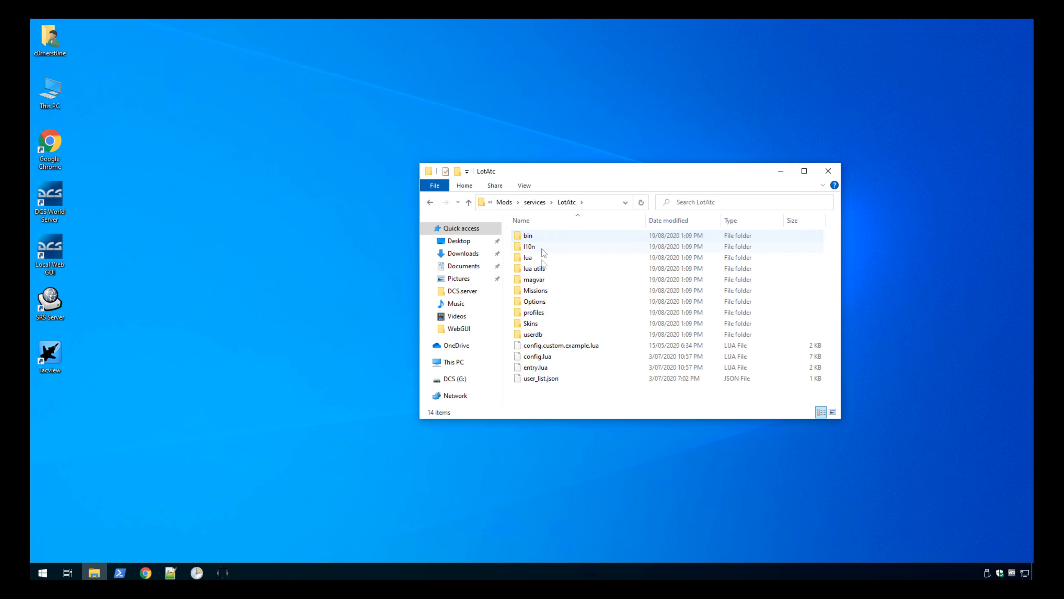
pyautogui.rightClick(548, 357)
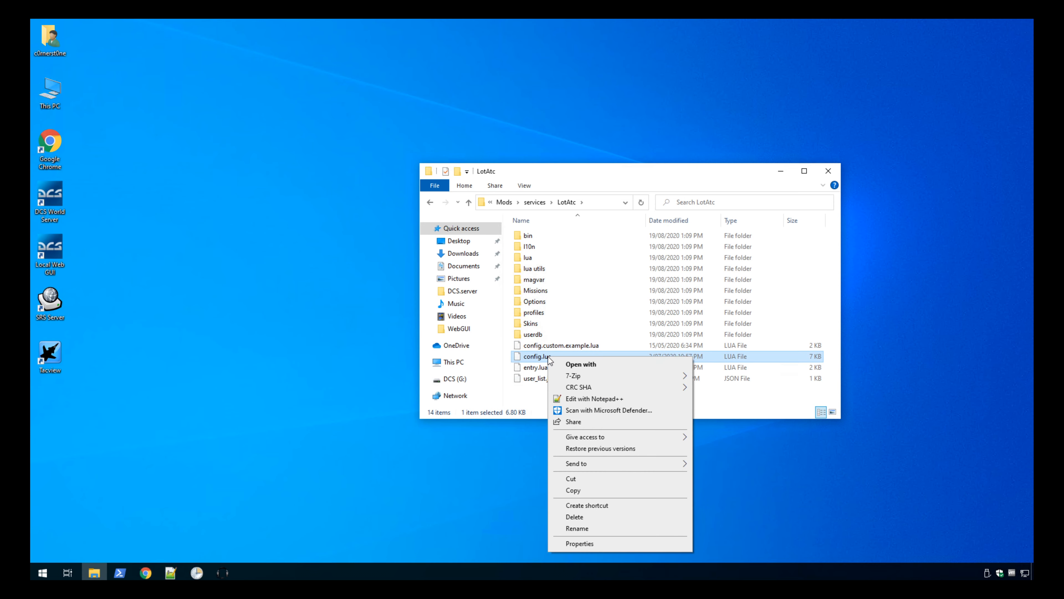
pyautogui.click(584, 398)
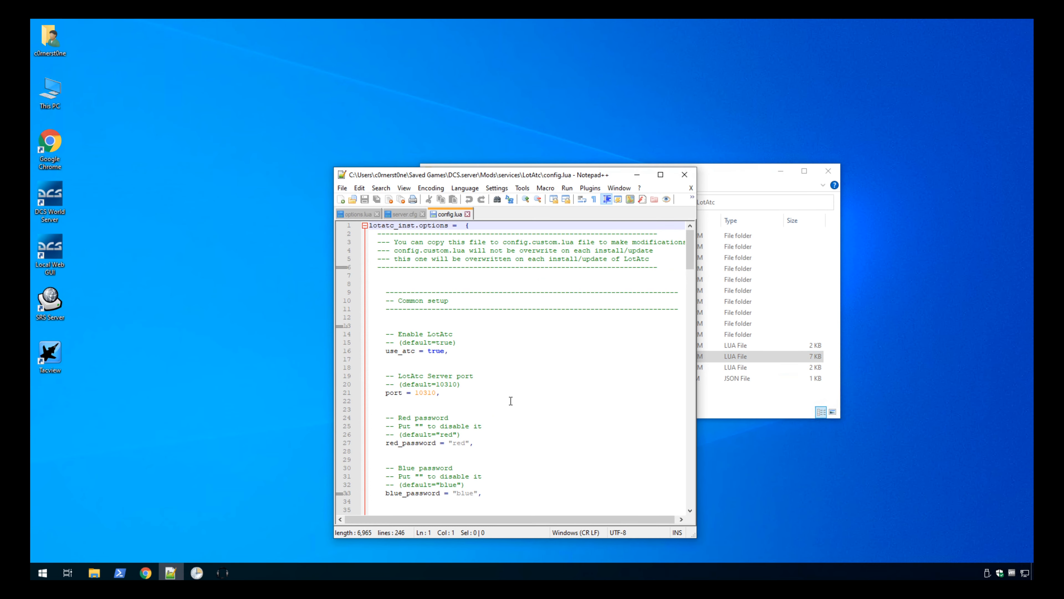
# Set the LotAtc server port in config.lua to 18003 and save the file.
pyautogui.doubleClick(426, 393)
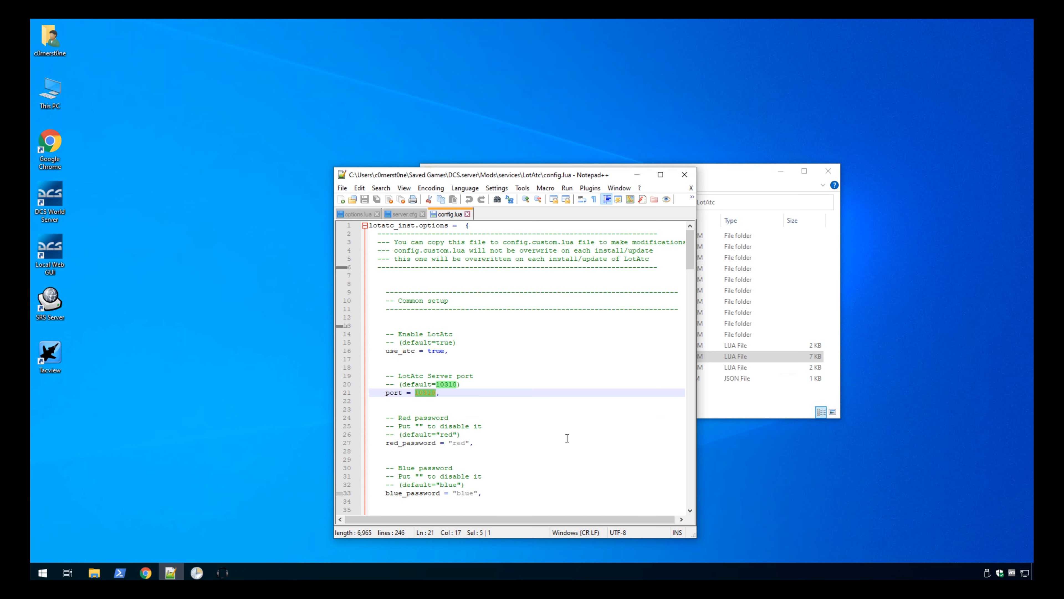
pyautogui.write('18003')
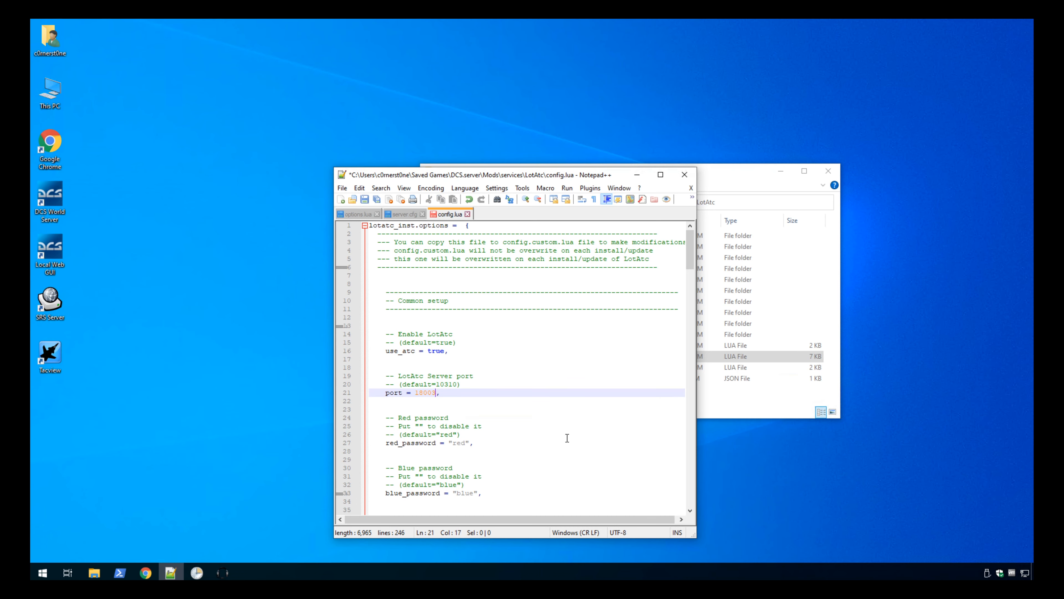
pyautogui.hotkey('ctrl', 's')
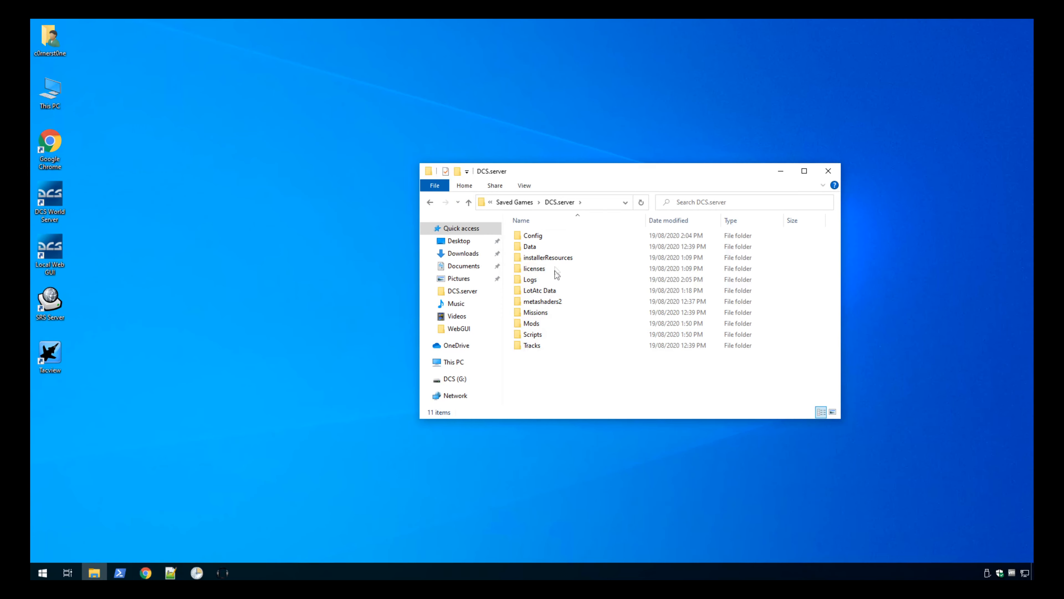
# Open options.lua from the DCS.server Config folder in Notepad++ at the Tacview plugin settings.
pyautogui.doubleClick(549, 237)
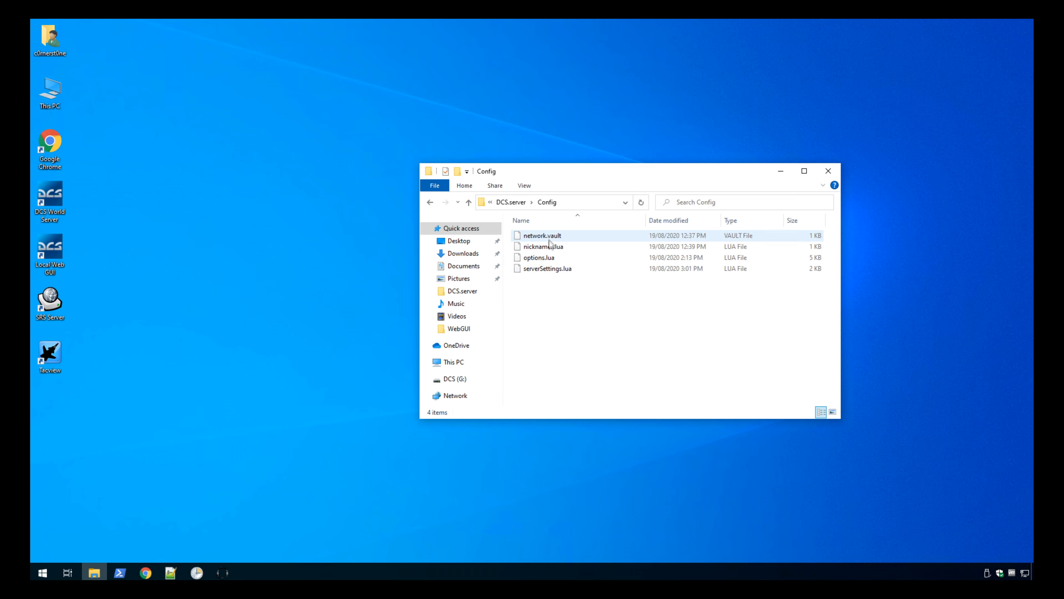
pyautogui.rightClick(548, 258)
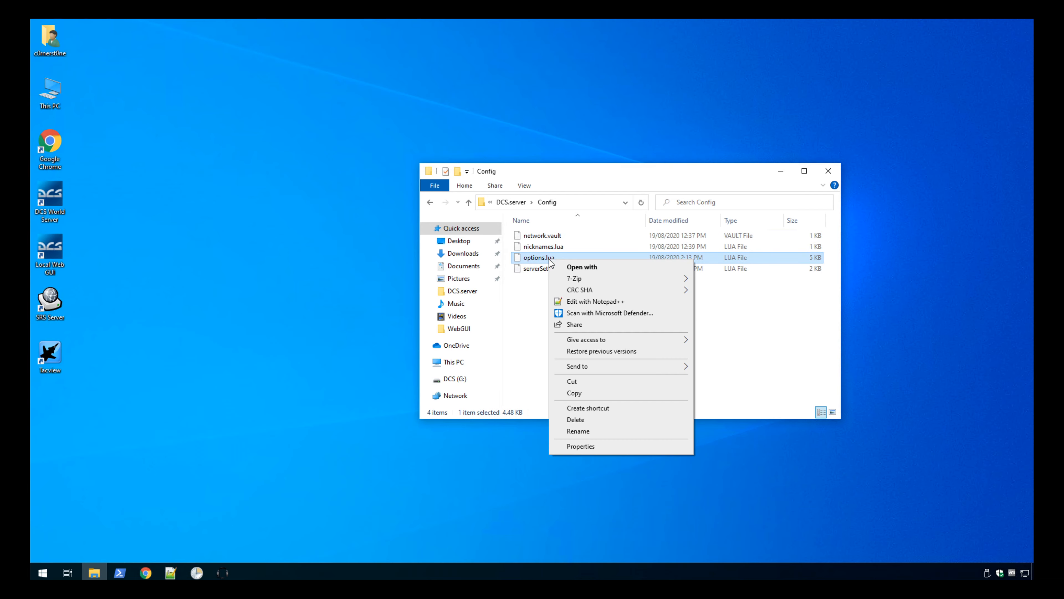
pyautogui.click(588, 302)
pyautogui.scroll(-1, 560, 450)
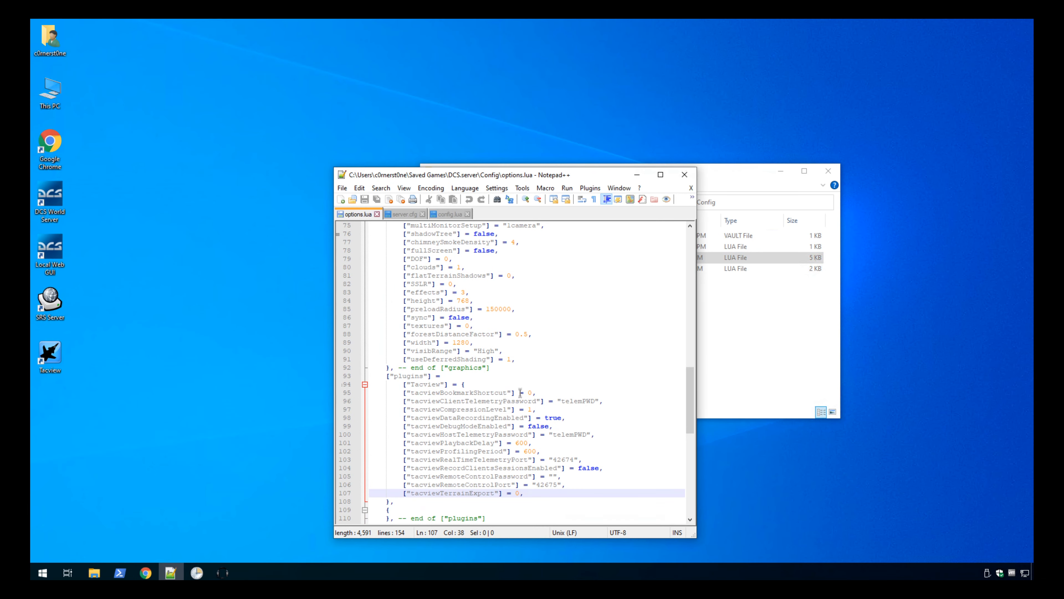
# Set tacviewRealTimeTelemetryPort to 18004 and tacviewRemoteControlPort to 18007 in options.lua, and save the file.
pyautogui.doubleClick(563, 459)
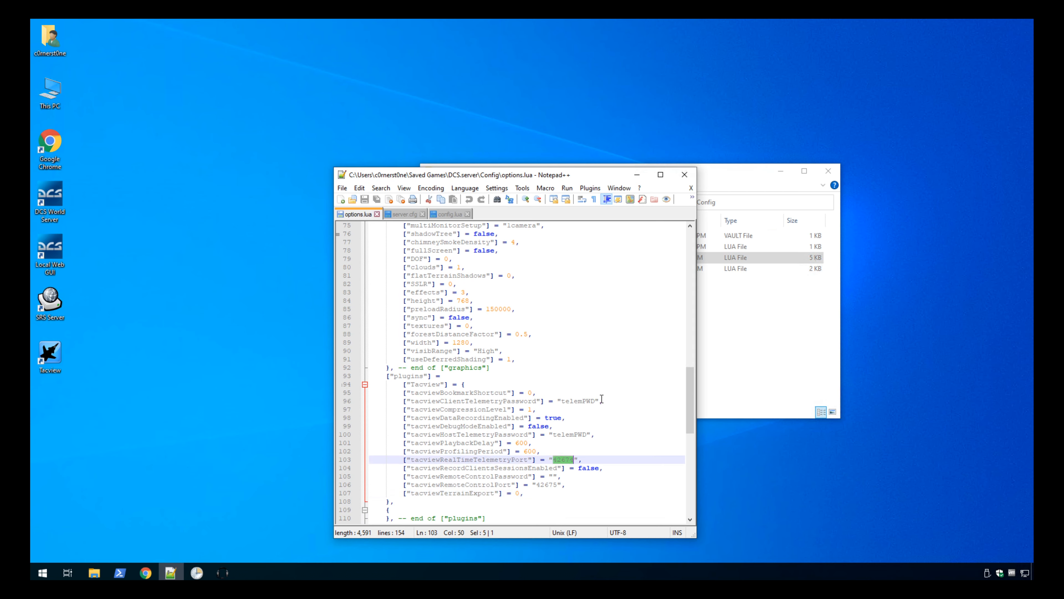
pyautogui.write('18004')
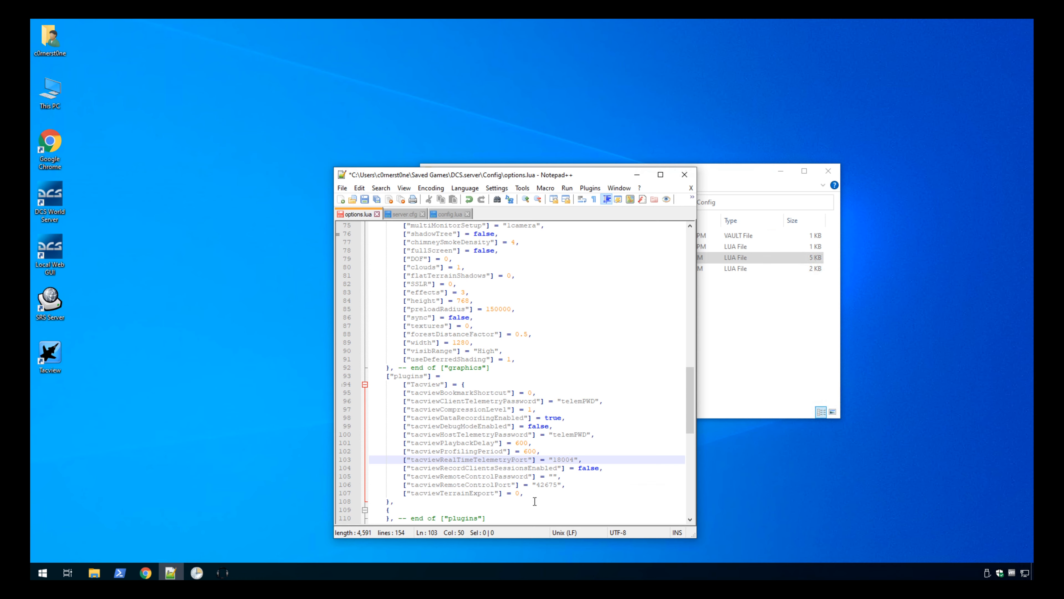
pyautogui.doubleClick(538, 485)
pyautogui.write('18007')
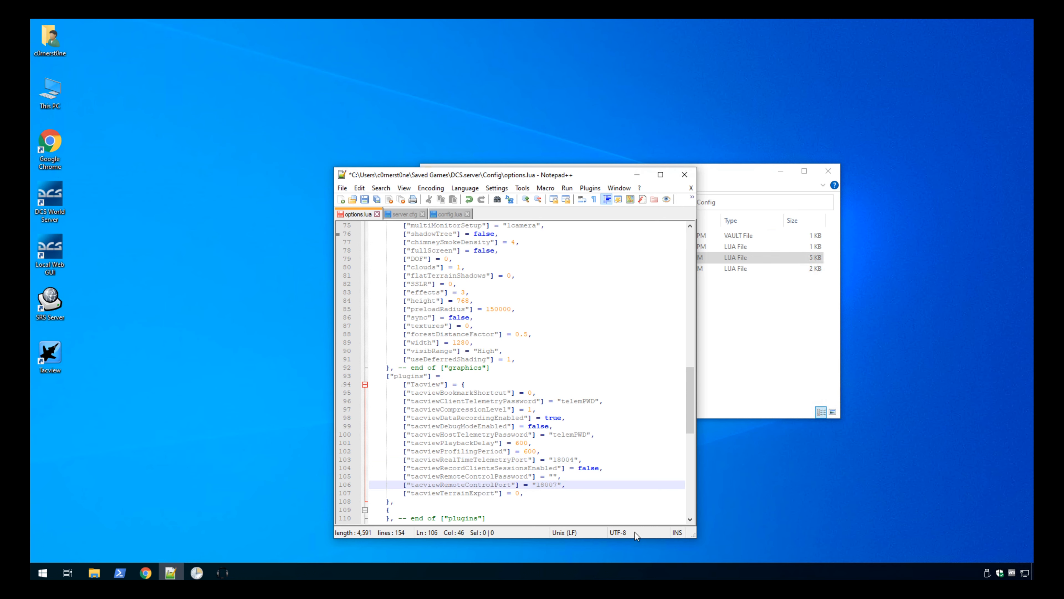
pyautogui.hotkey('ctrl', 's')
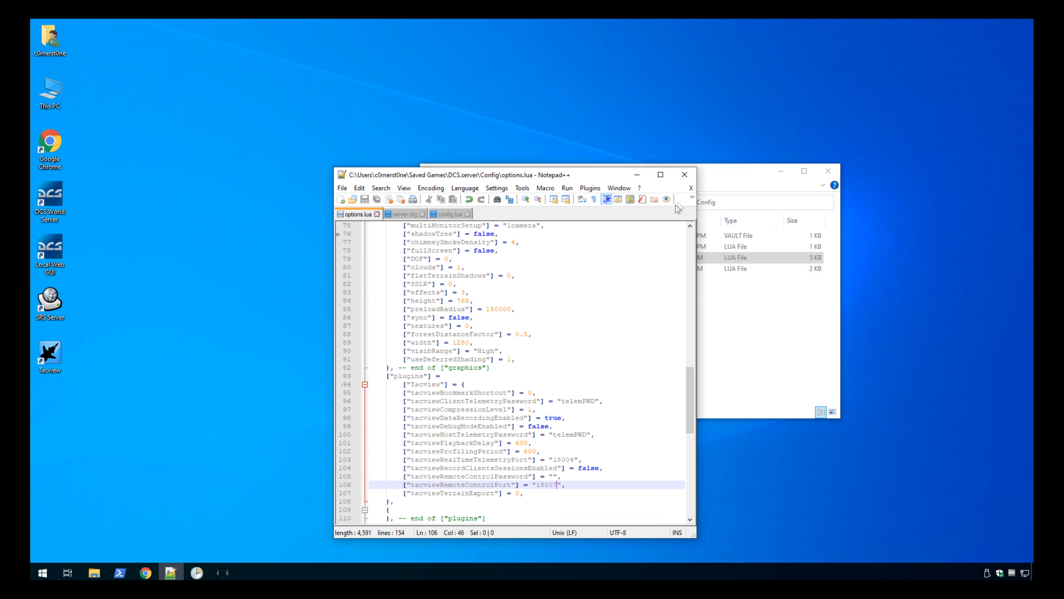
# Create a new text document named autoexec.cfg in the DCS.server Config folder, accepting the extension change.
pyautogui.click(67, 572)
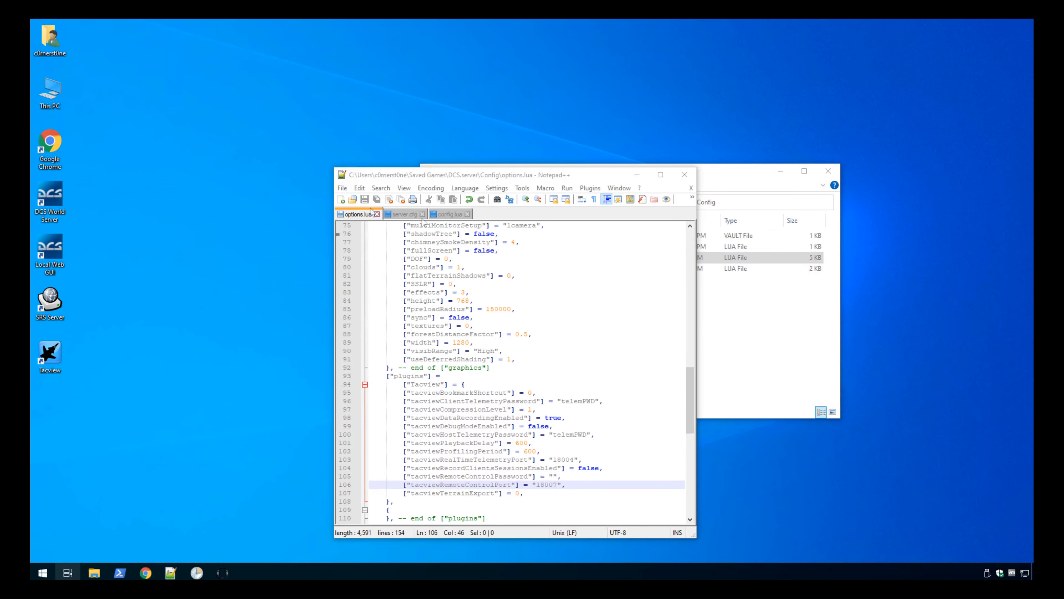
pyautogui.click(761, 309)
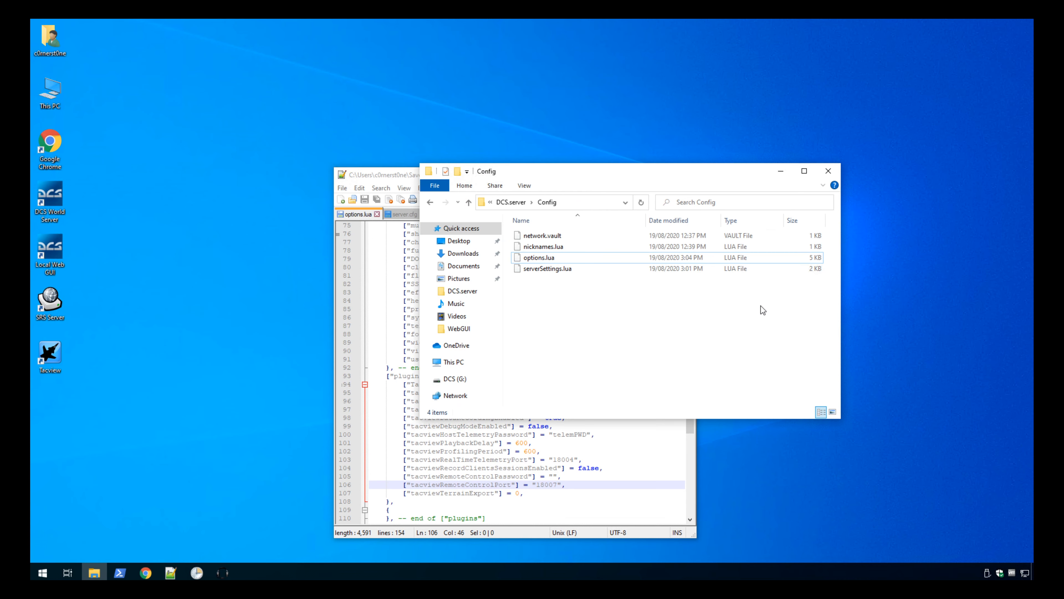
pyautogui.rightClick(557, 304)
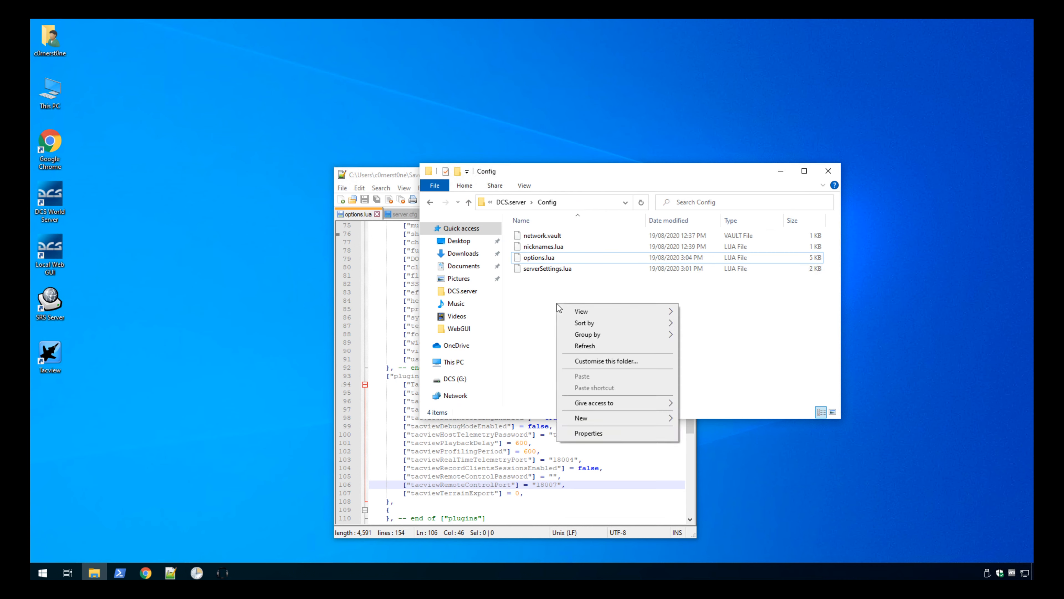
pyautogui.moveTo(592, 420)
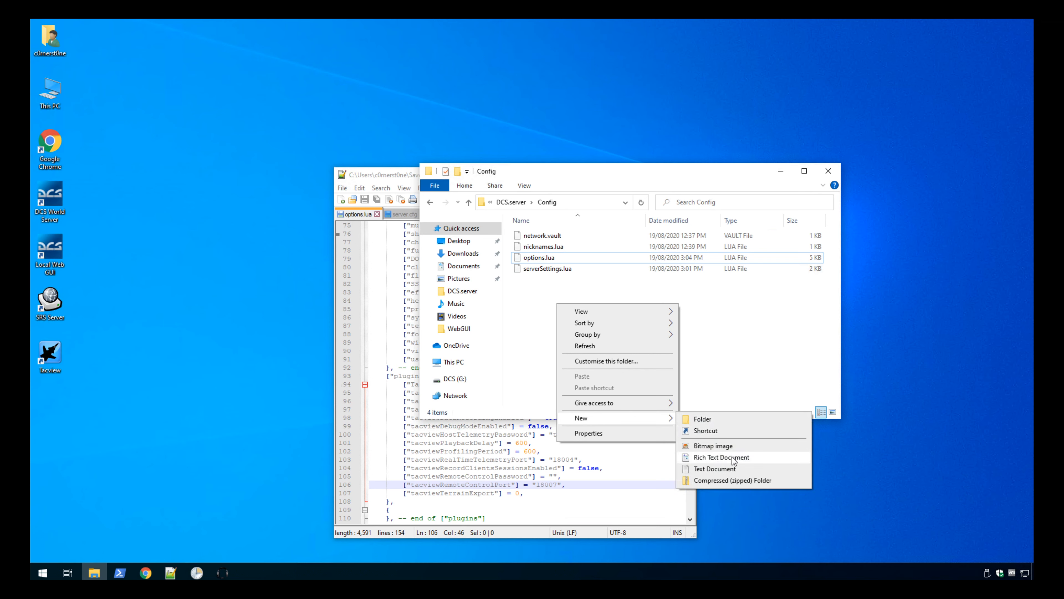
pyautogui.click(733, 468)
pyautogui.write('autoexec')
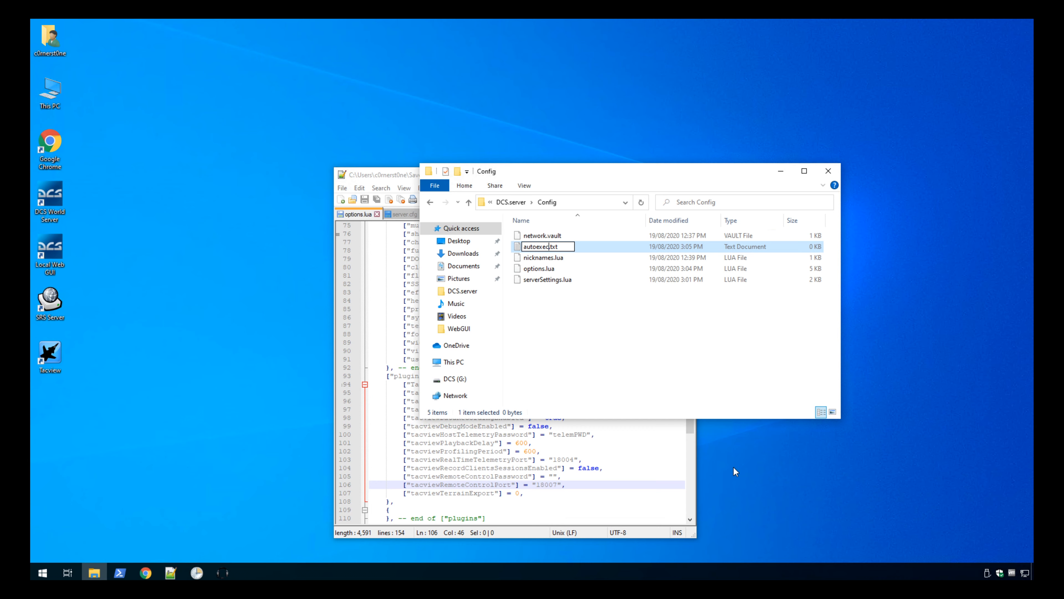
pyautogui.write('.cfg')
pyautogui.press('BackSpace')
pyautogui.press('BackSpace')
pyautogui.write('fg')
pyautogui.press('Delete')
pyautogui.press('Delete')
pyautogui.press('Delete')
pyautogui.press('Delete')
pyautogui.press('Return')
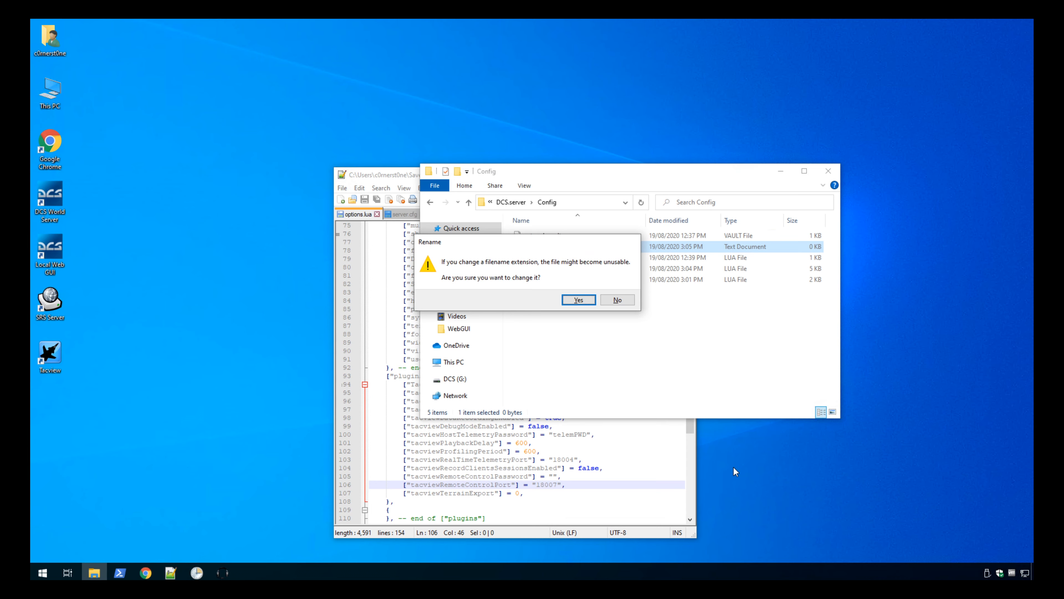
pyautogui.press('Return')
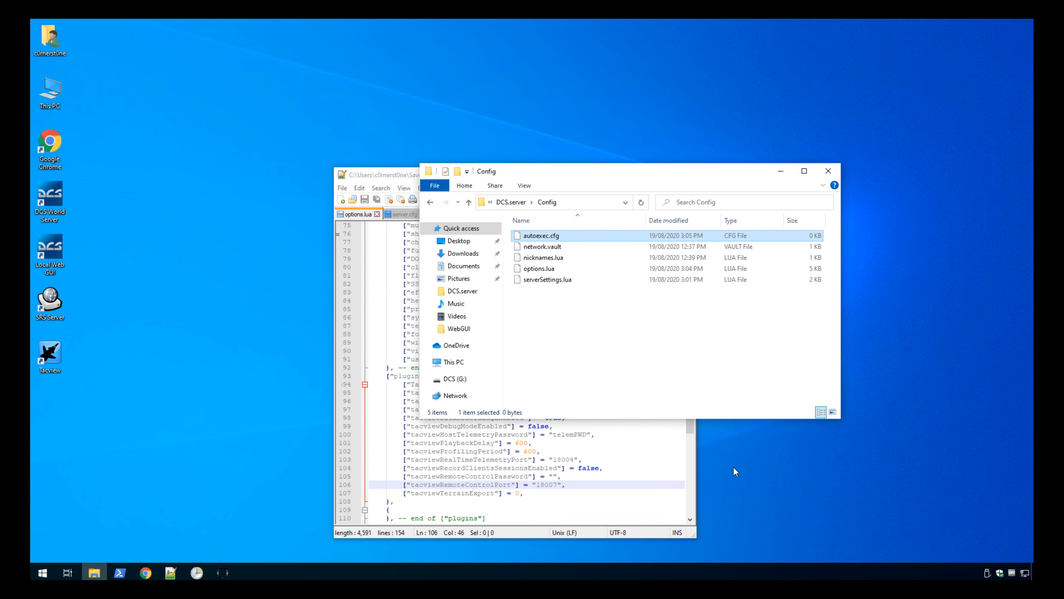
# Open autoexec.cfg in Notepad++ and paste in the copied webgui_port and net.use_upnp = false lines.
pyautogui.rightClick(549, 237)
pyautogui.click(572, 277)
pyautogui.write('webgui_port = 16100 net.use_upnp = false')
# Set webgui_port to 18005 in autoexec.cfg.
pyautogui.doubleClick(432, 226)
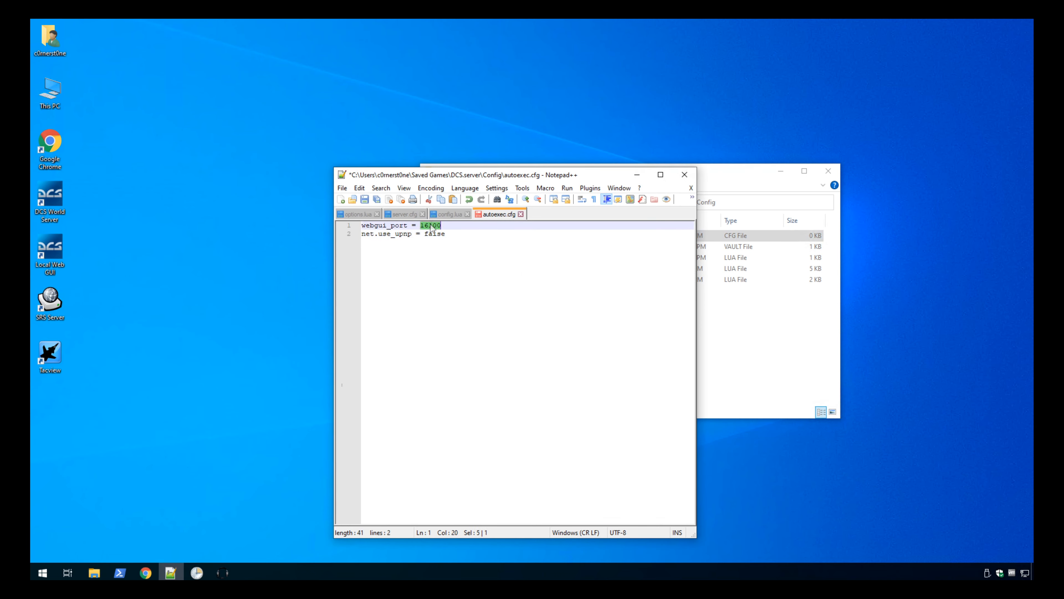
pyautogui.press('Delete')
pyautogui.write('1800')
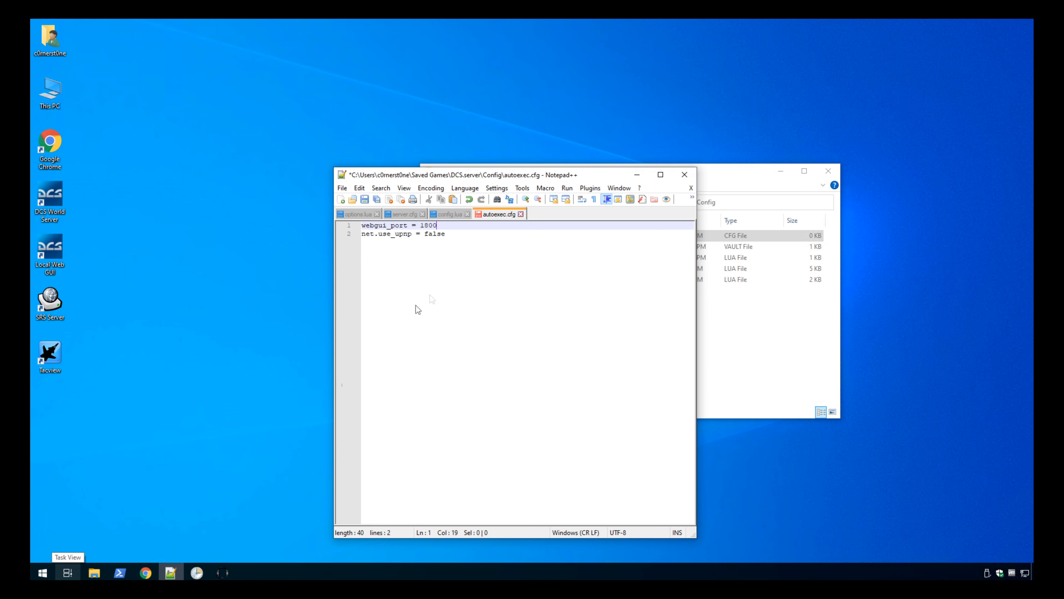
pyautogui.write('5')
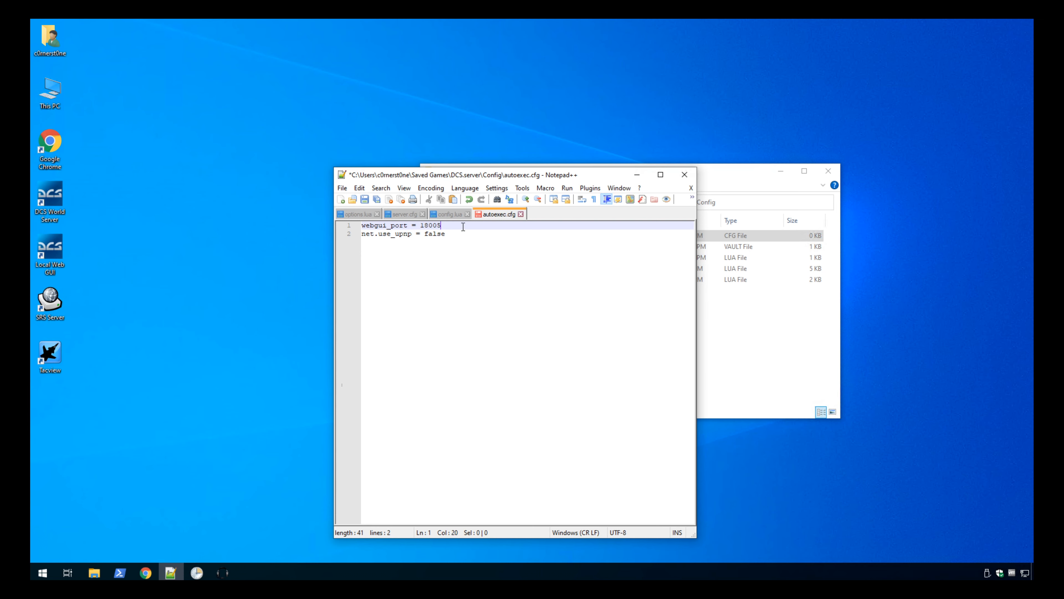
# Examine the net.use_upnp line in autoexec.cfg.
pyautogui.press('Down')
pyautogui.press('End')
pyautogui.hotkey('shift', 'Home')
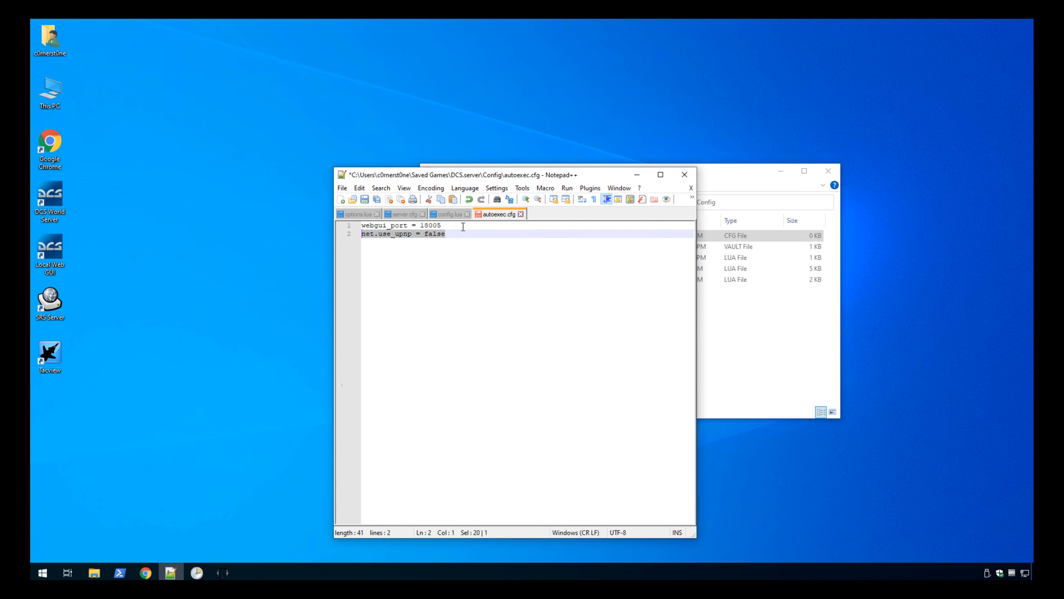
pyautogui.press('End')
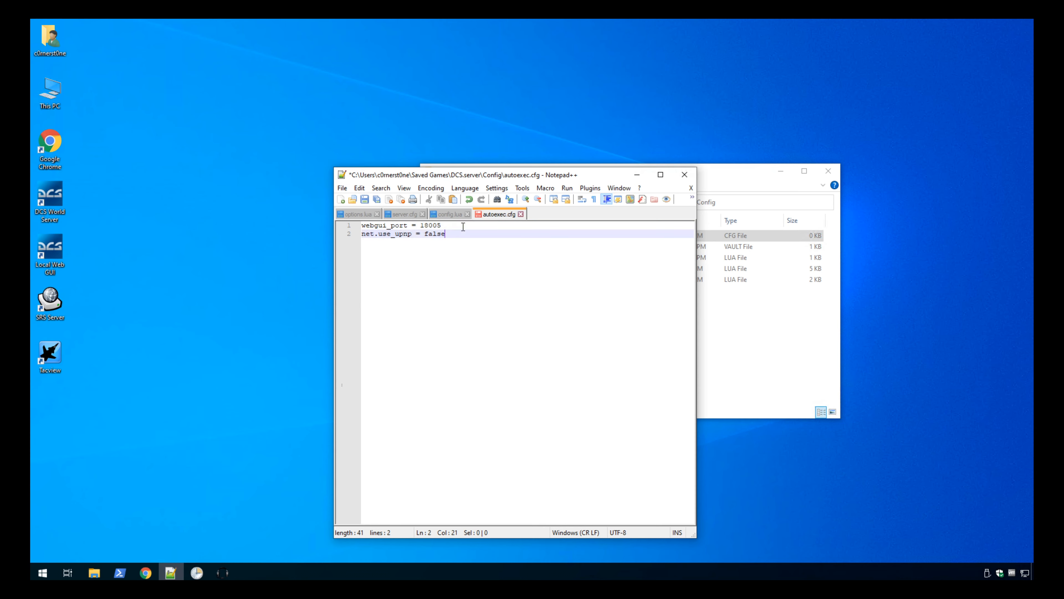
pyautogui.press('Home')
pyautogui.hotkey('shift', 'End')
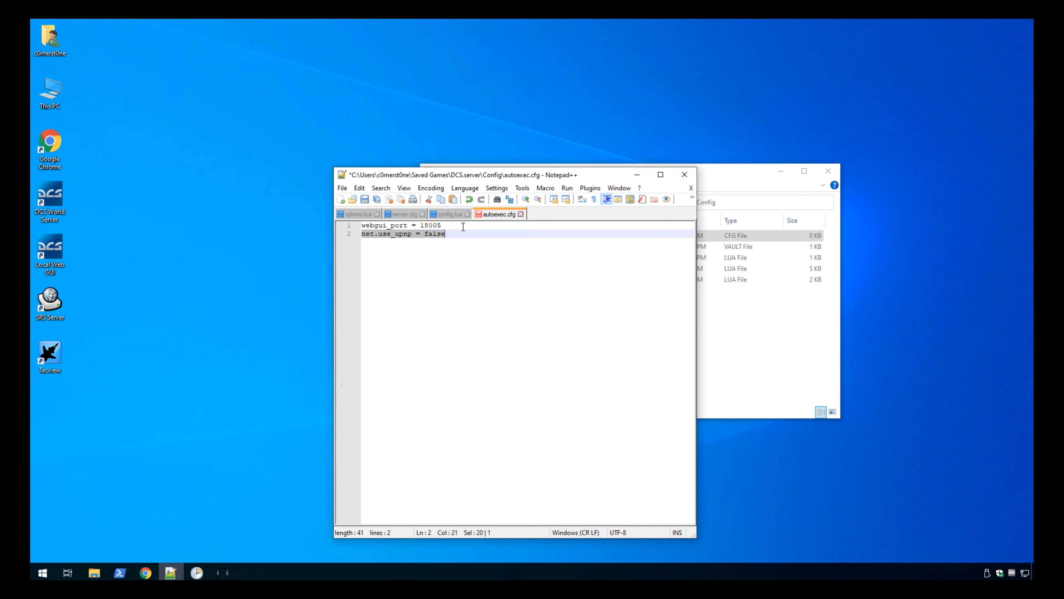
pyautogui.press('End')
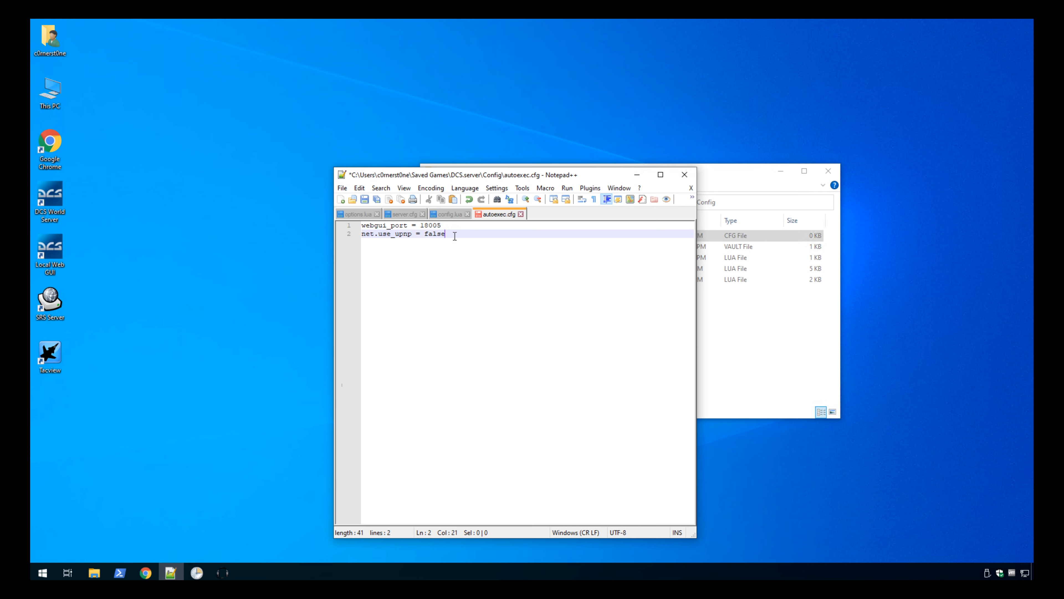
pyautogui.hotkey('shift', 'Home')
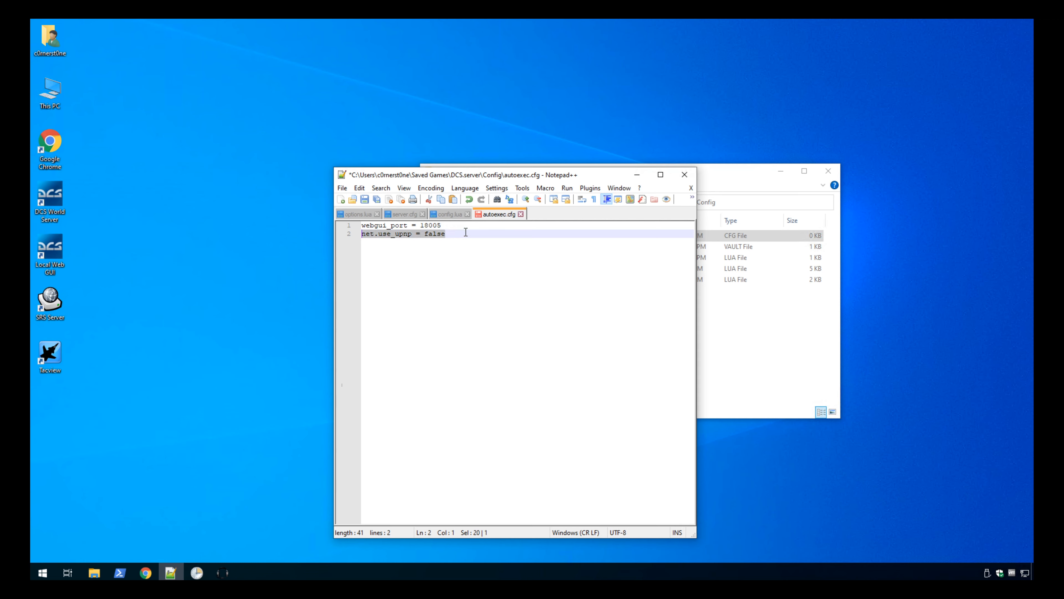
pyautogui.click(465, 232)
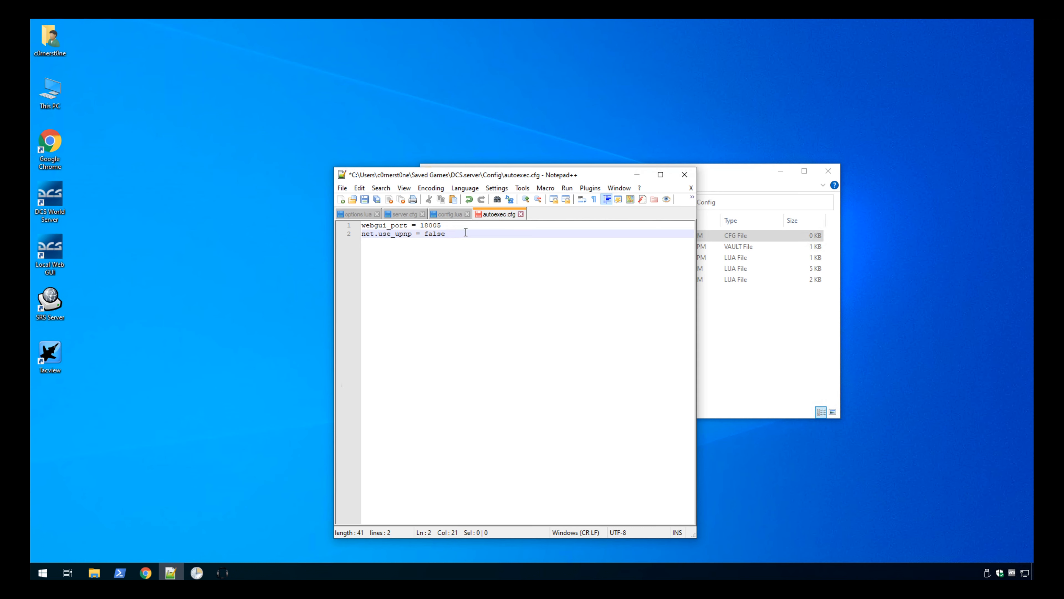
pyautogui.hotkey('shift', 'Home')
pyautogui.click(466, 232)
pyautogui.click(461, 229)
pyautogui.hotkey('shift', 'Home')
pyautogui.click(462, 231)
pyautogui.moveTo(468, 232); pyautogui.dragTo(336, 239)
# Return to the desktop and open the Registry Editor as administrator.
pyautogui.press('super+d')
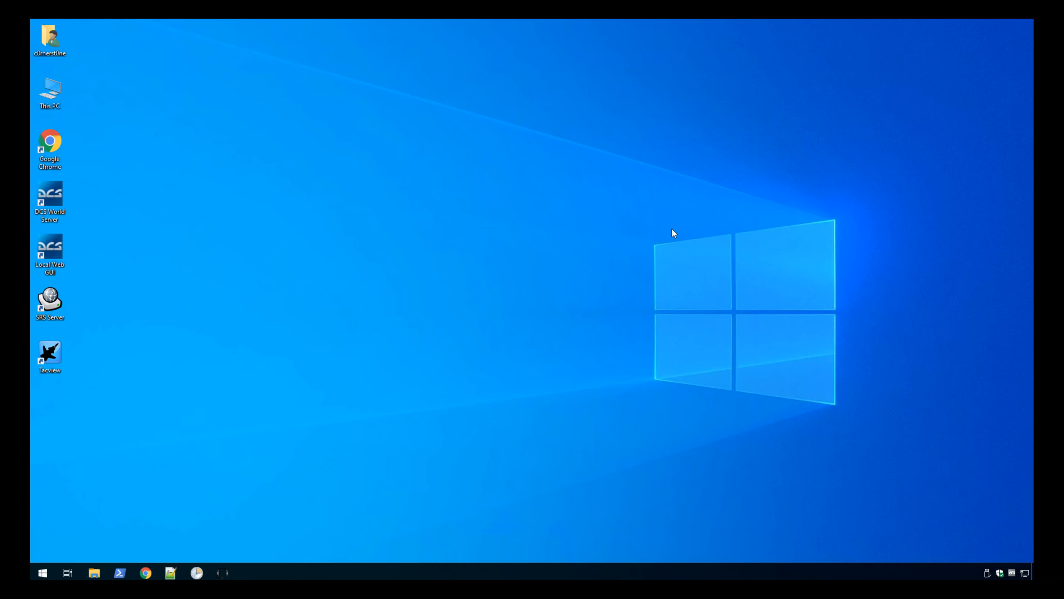
pyautogui.click(44, 572)
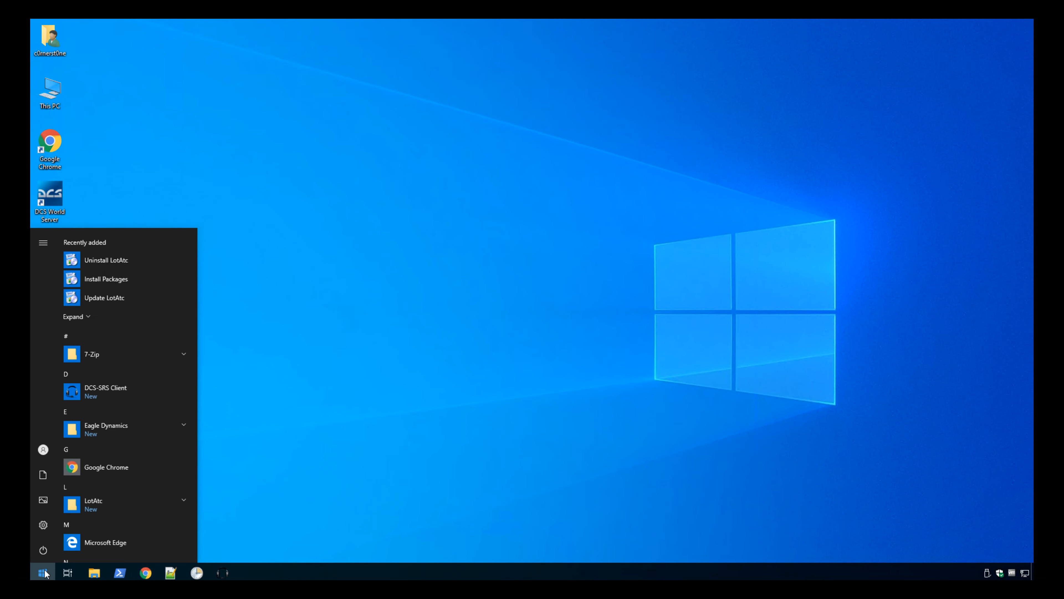
pyautogui.write('reg')
pyautogui.press('Right')
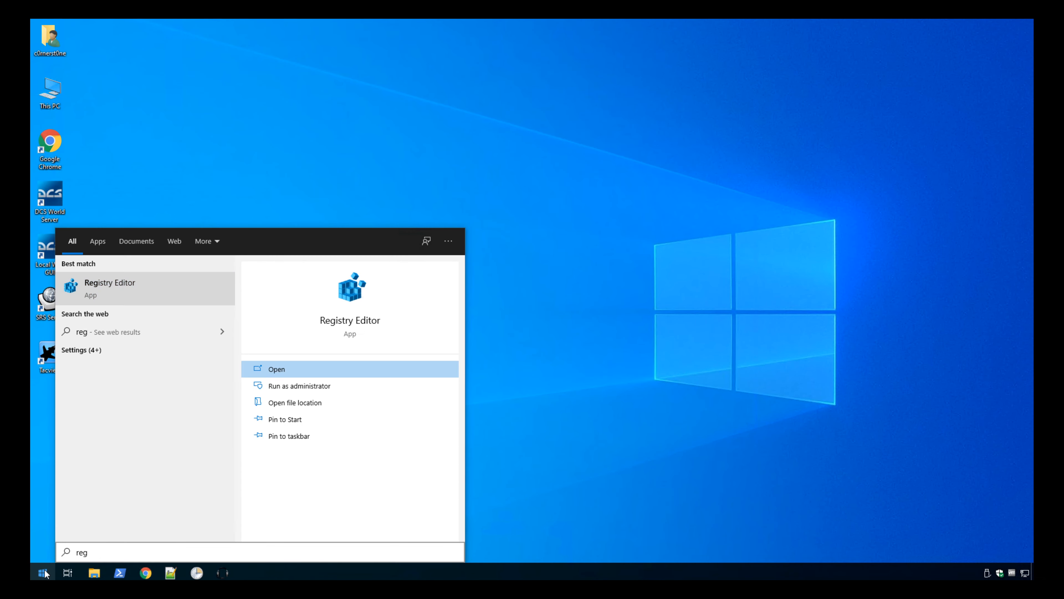
pyautogui.press('Down')
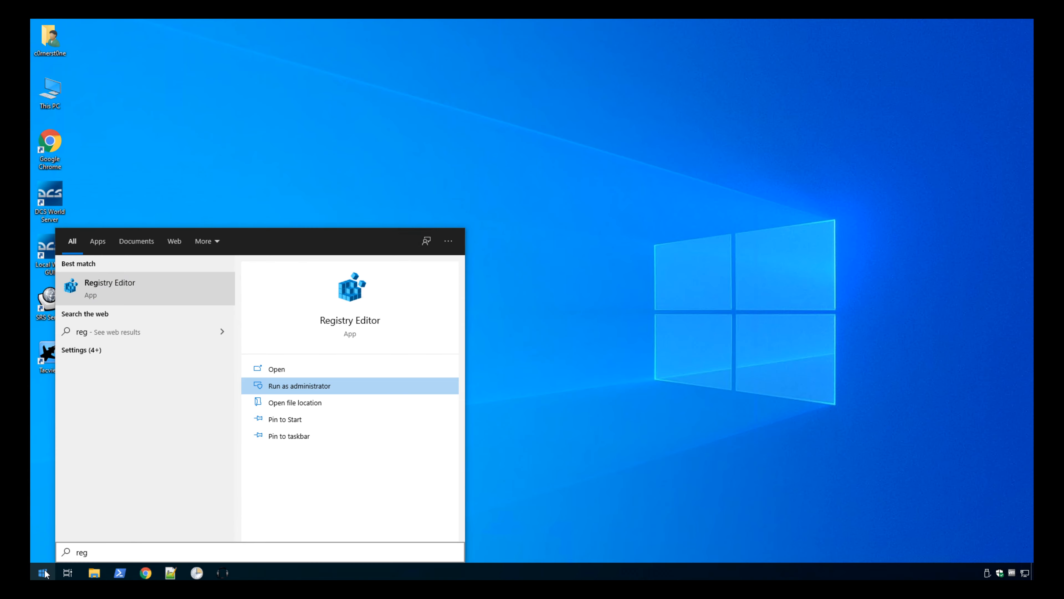
pyautogui.click(281, 381)
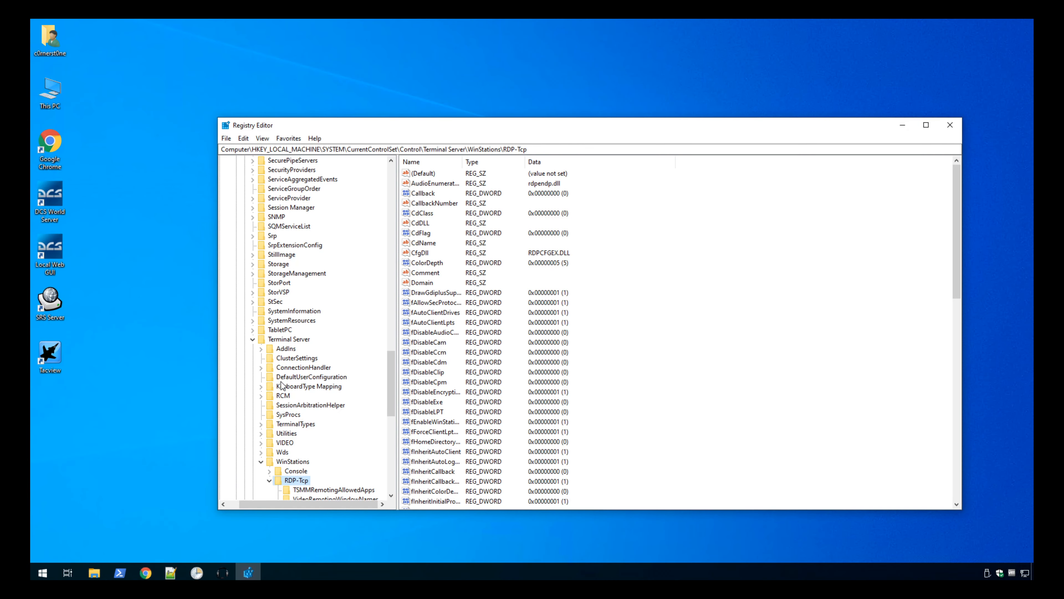
# Set the PortNumber value of the RDP-Tcp registry key to decimal 18006 and close the Registry Editor.
pyautogui.click(847, 389)
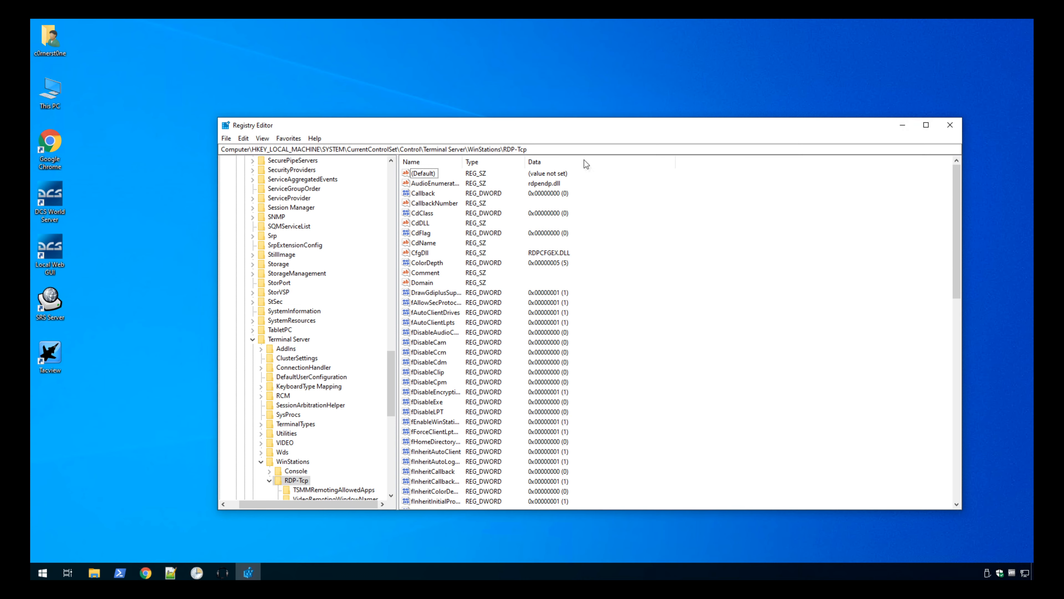
pyautogui.write('po')
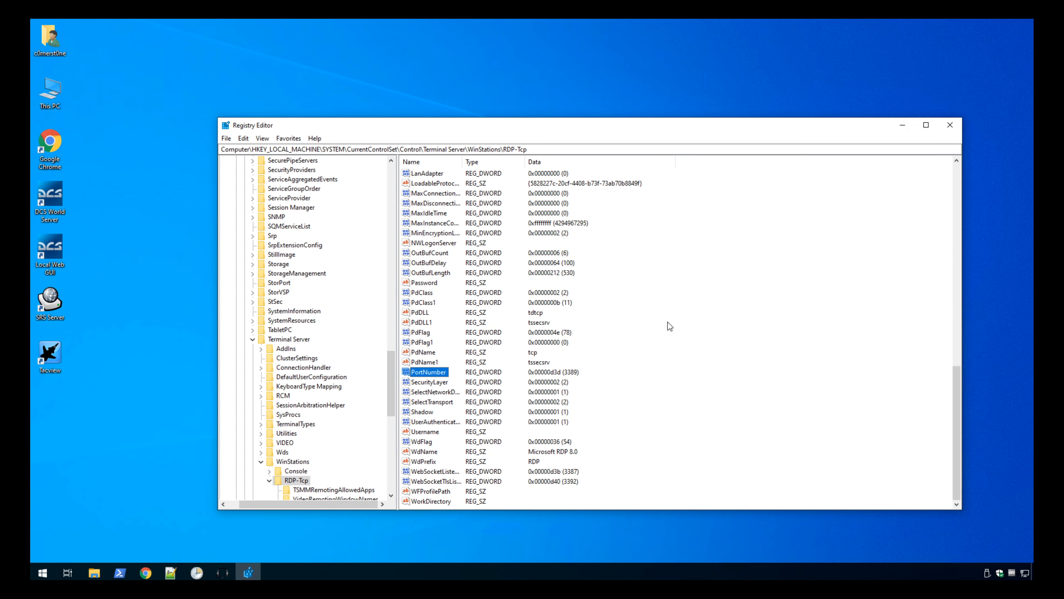
pyautogui.doubleClick(420, 373)
pyautogui.click(355, 235)
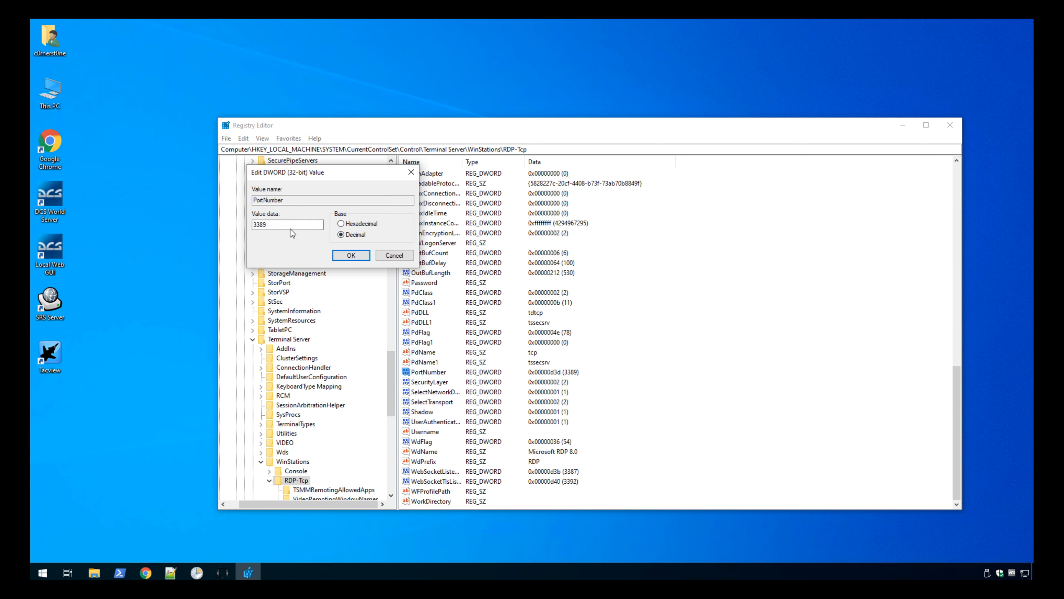
pyautogui.click(343, 235)
pyautogui.moveTo(280, 225); pyautogui.dragTo(125, 224)
pyautogui.write('18006')
pyautogui.click(363, 254)
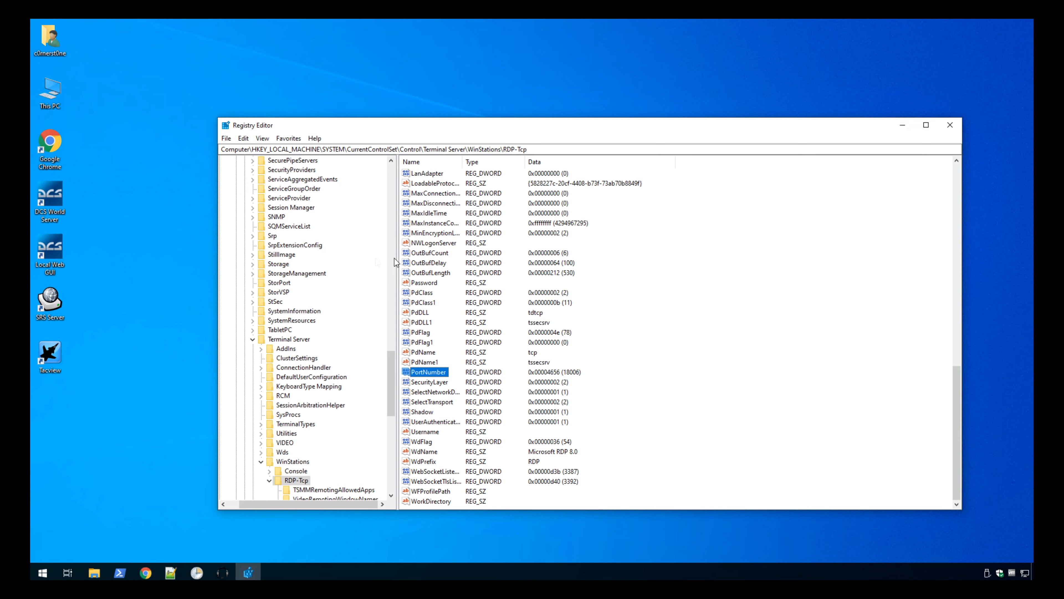
pyautogui.click(643, 269)
pyautogui.hotkey('alt', 'F4')
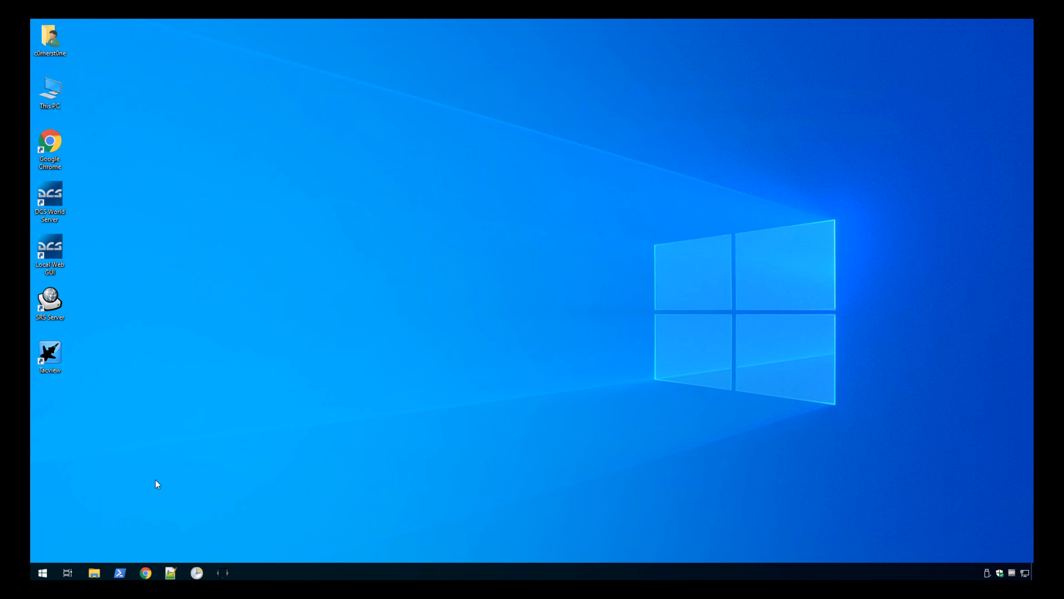
# Start Windows PowerShell as administrator and change to the G:\GameServer\DDC2 directory.
pyautogui.rightClick(123, 573)
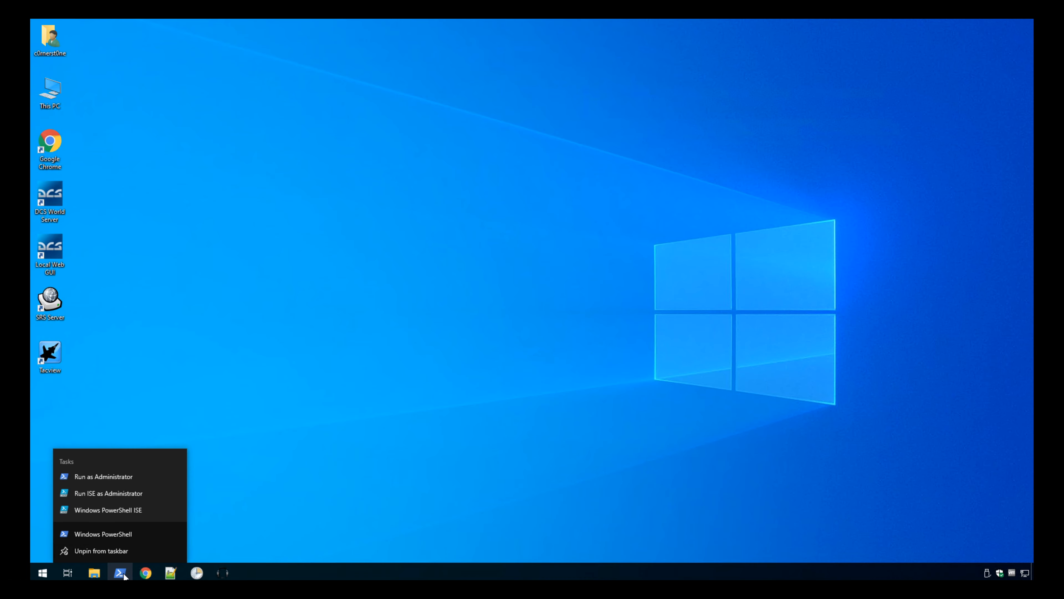
pyautogui.click(117, 481)
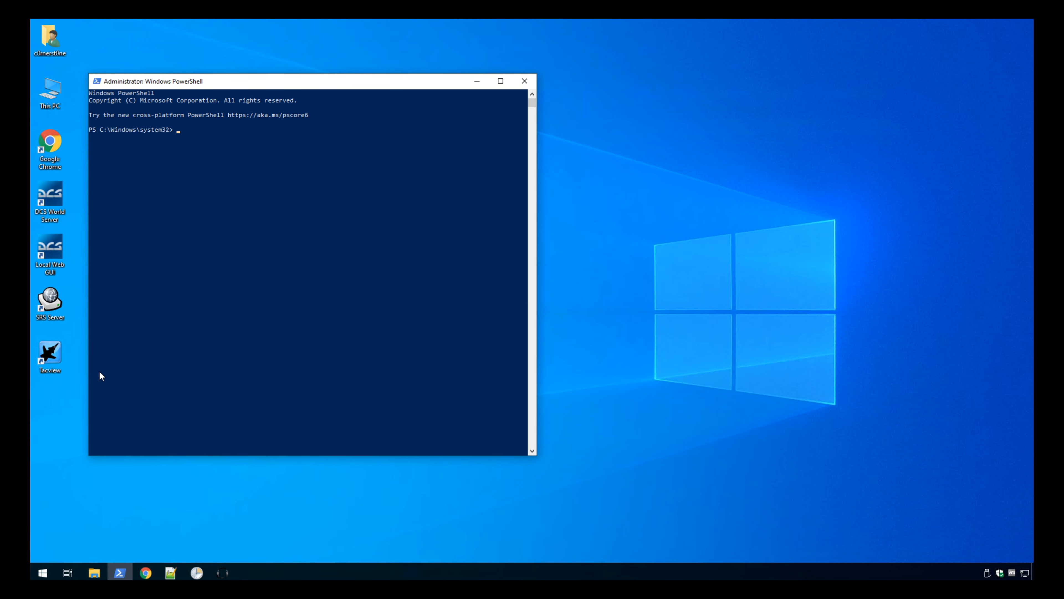
pyautogui.write('g:')
pyautogui.press('Return')
pyautogui.write('cd .\\GameServer\\')
pyautogui.press('Return')
pyautogui.write('cd .\\DDC2\\')
pyautogui.press('Return')
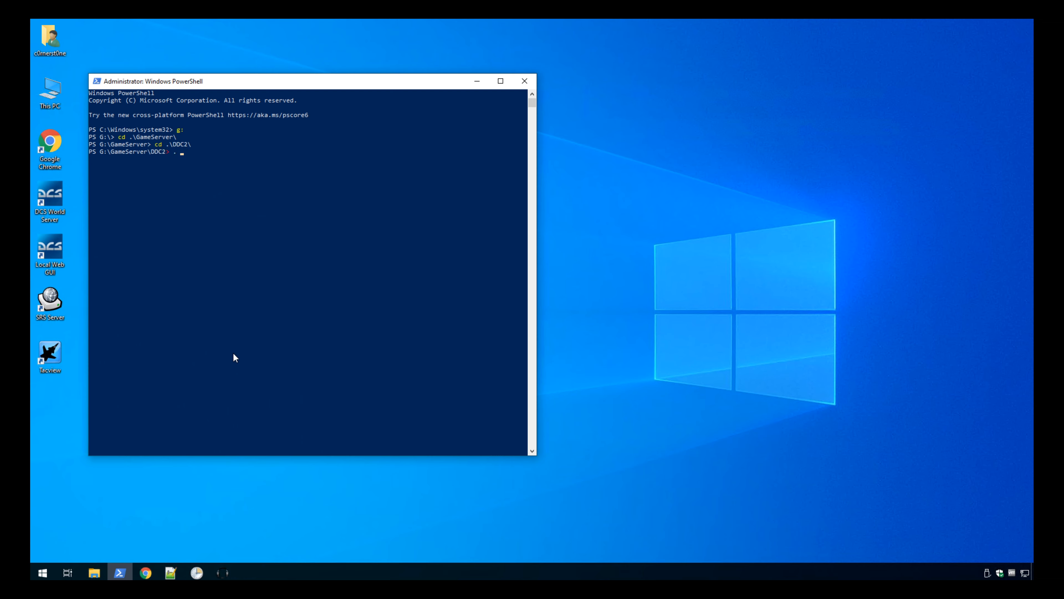
# Load DDC2.ps1, run New-Firewall-RDPPort with the -IP parameter and the required IP address, and clear the console.
pyautogui.write('. .\\DDC2.ps1')
pyautogui.press('Return')
pyautogui.write('new-firewall-rdp')
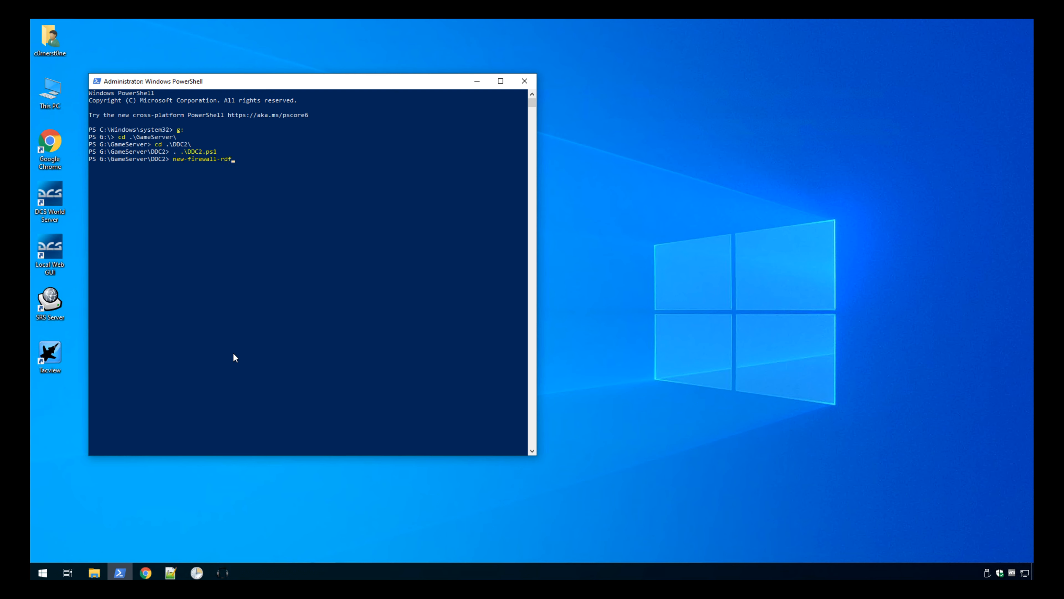
pyautogui.press('Tab')
pyautogui.write('-IP ••••••••••••')
pyautogui.press('Return')
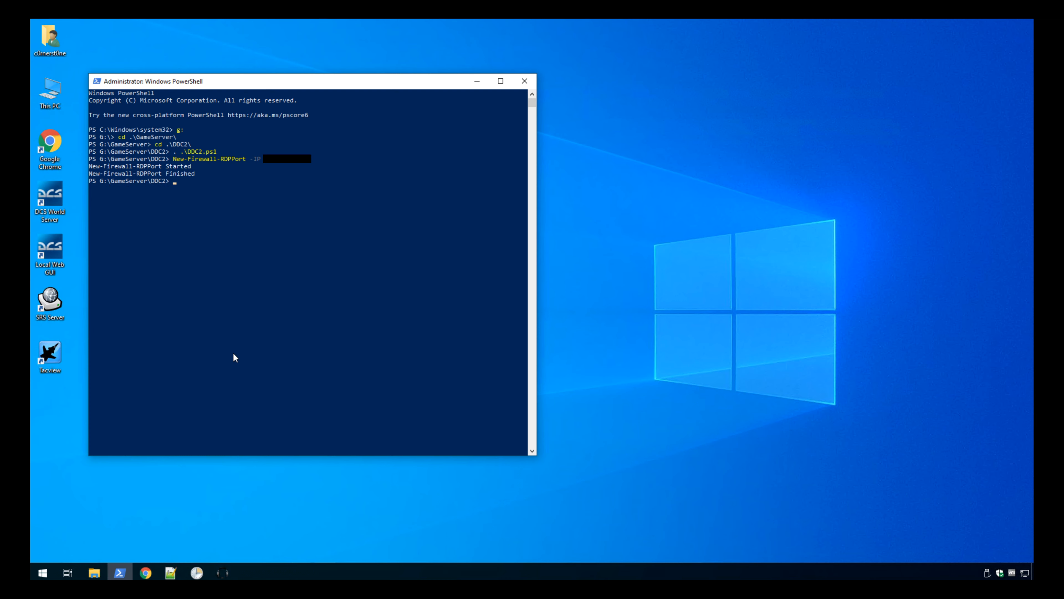
pyautogui.write('cls')
pyautogui.press('Return')
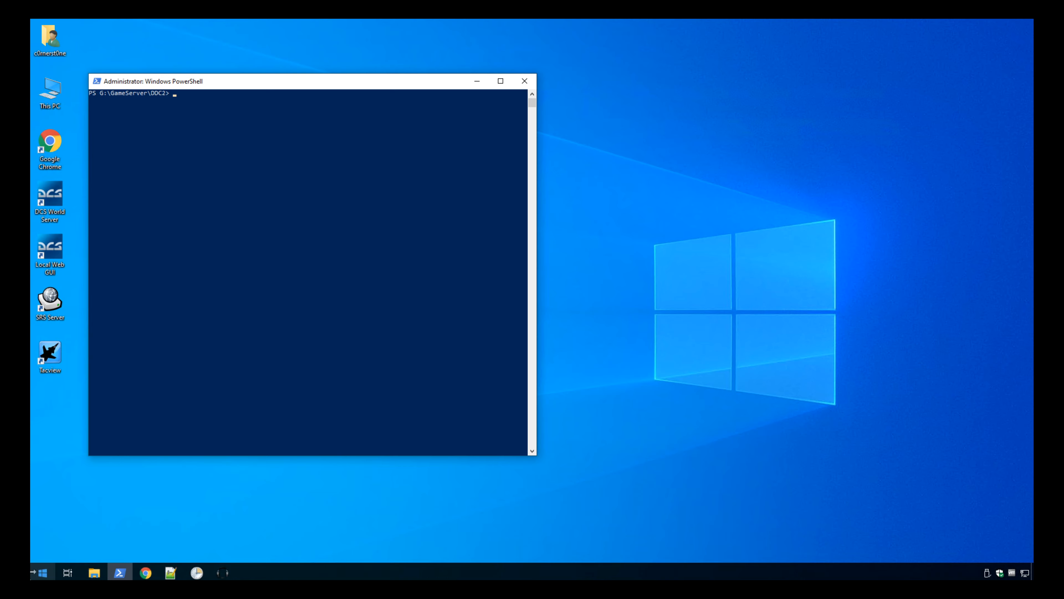
# Open Windows Defender Firewall with Advanced Security and maximize its window.
pyautogui.click(45, 571)
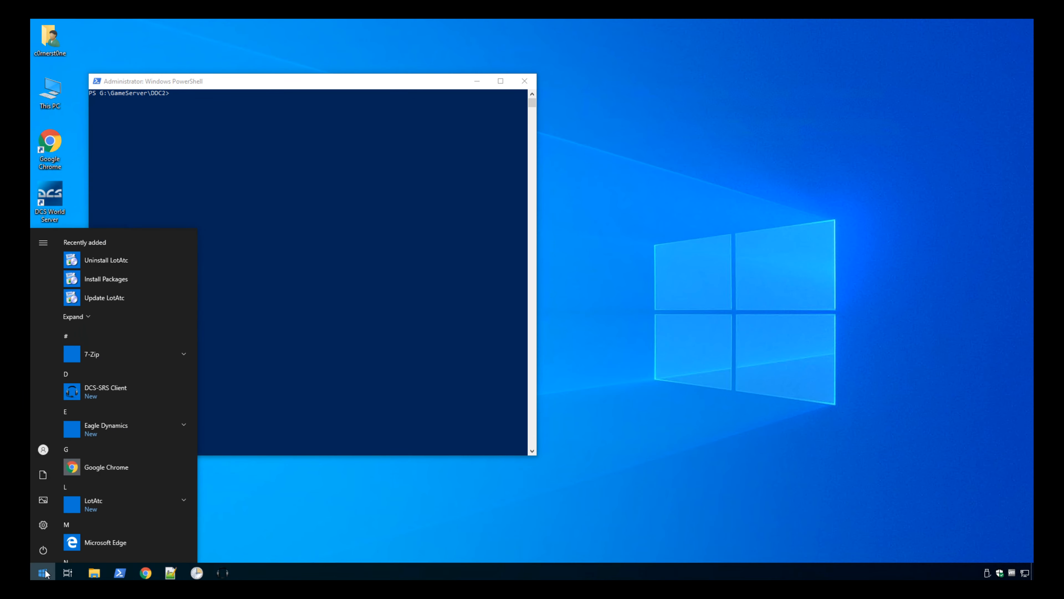
pyautogui.write('fire')
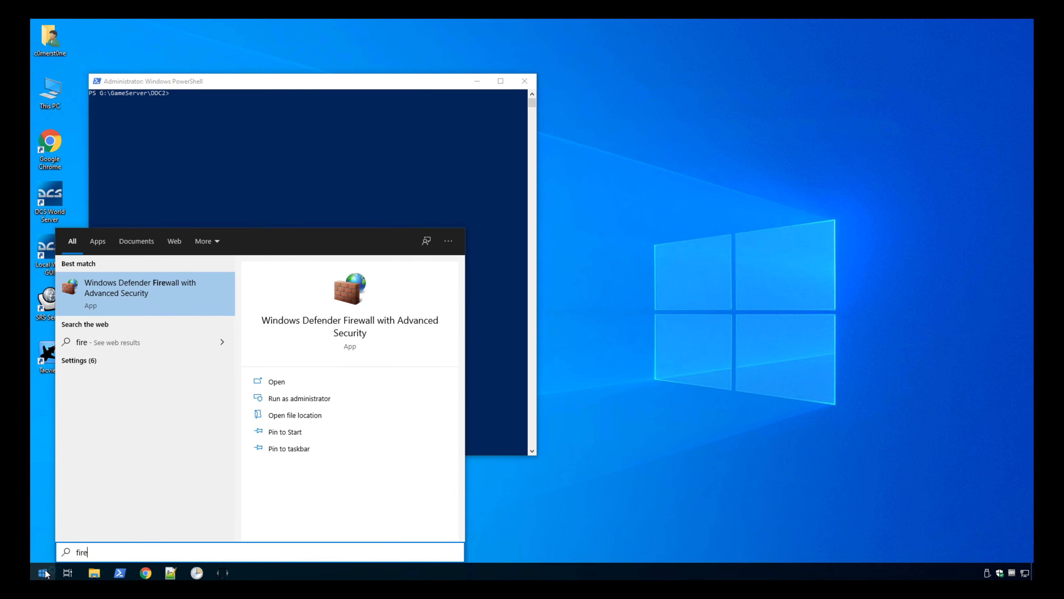
pyautogui.press('Return')
pyautogui.doubleClick(449, 41)
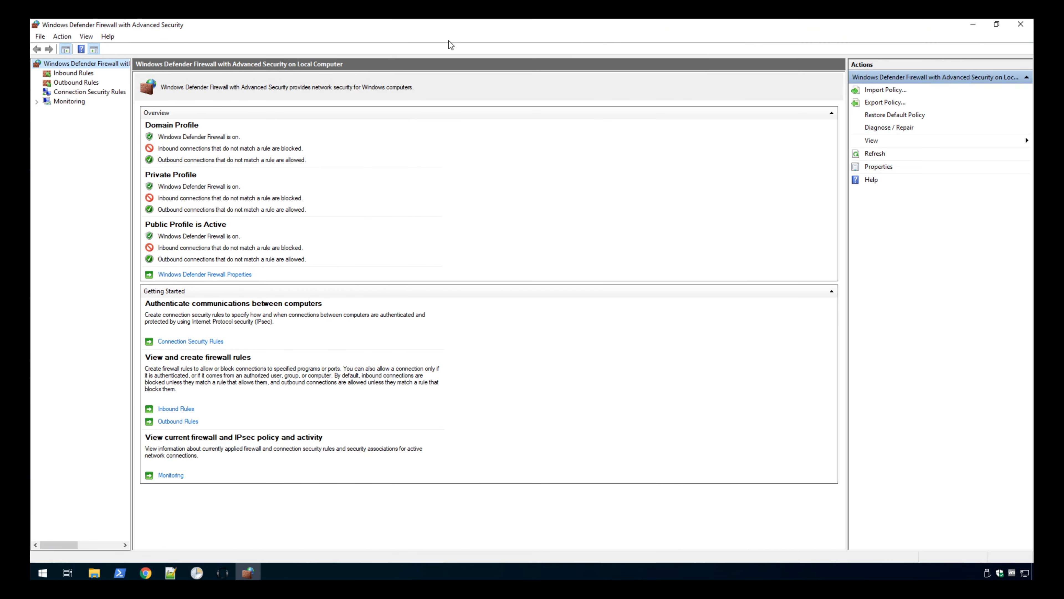
pyautogui.click(83, 49)
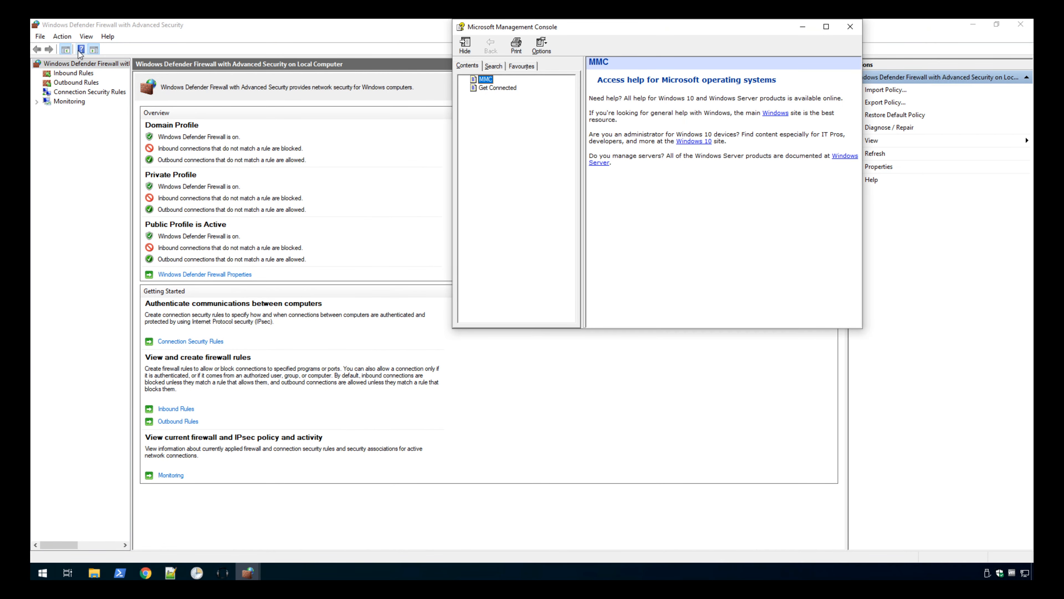
# Show the firewall's inbound rules, sort them by group in descending order and locate the Remote Desktop group.
pyautogui.click(80, 51)
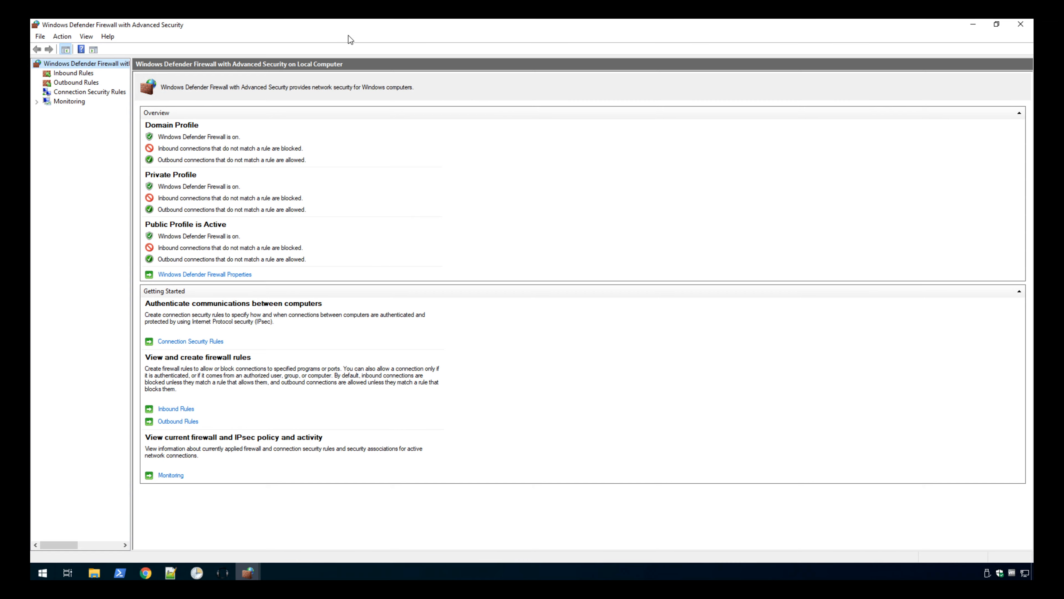
pyautogui.click(72, 74)
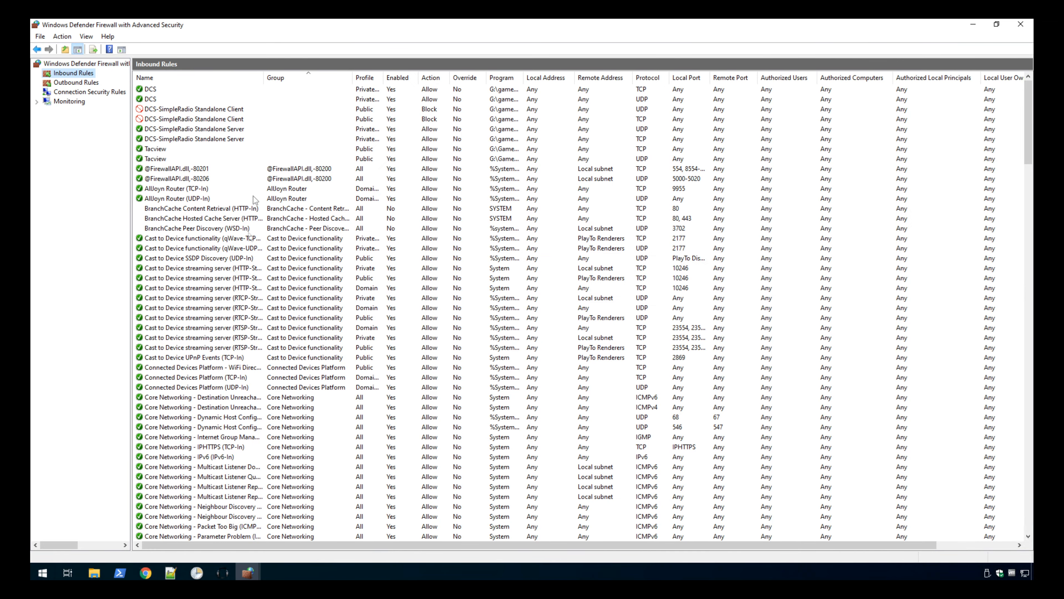
pyautogui.click(317, 77)
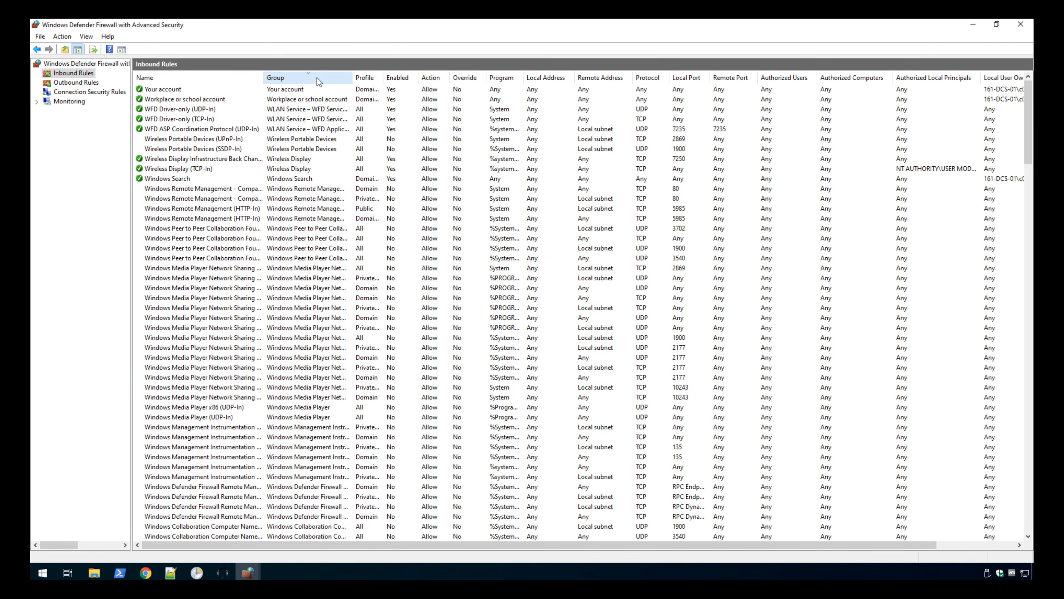
pyautogui.scroll(-15, 299, 178)
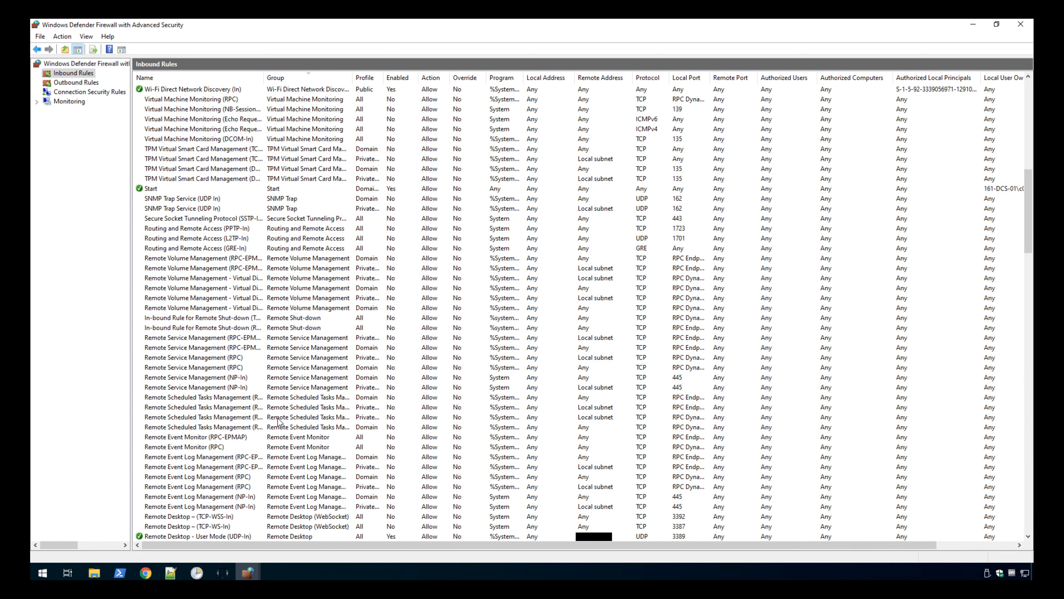
pyautogui.click(315, 520)
pyautogui.scroll(-5, 315, 521)
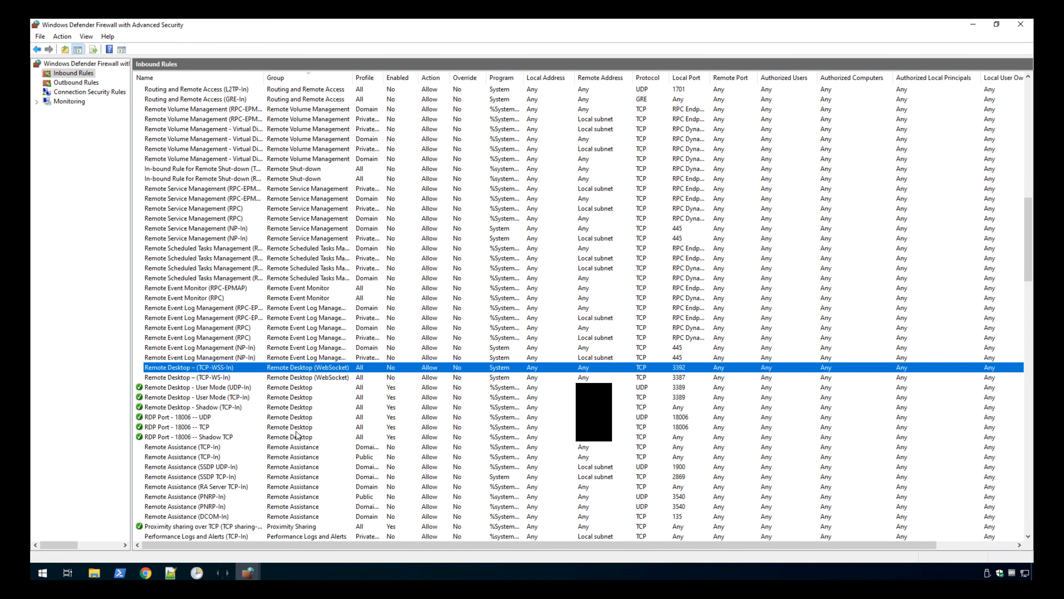
# Review the three RDP Port - 18006 rules against the three default Remote Desktop rules by selecting each set.
pyautogui.click(298, 417)
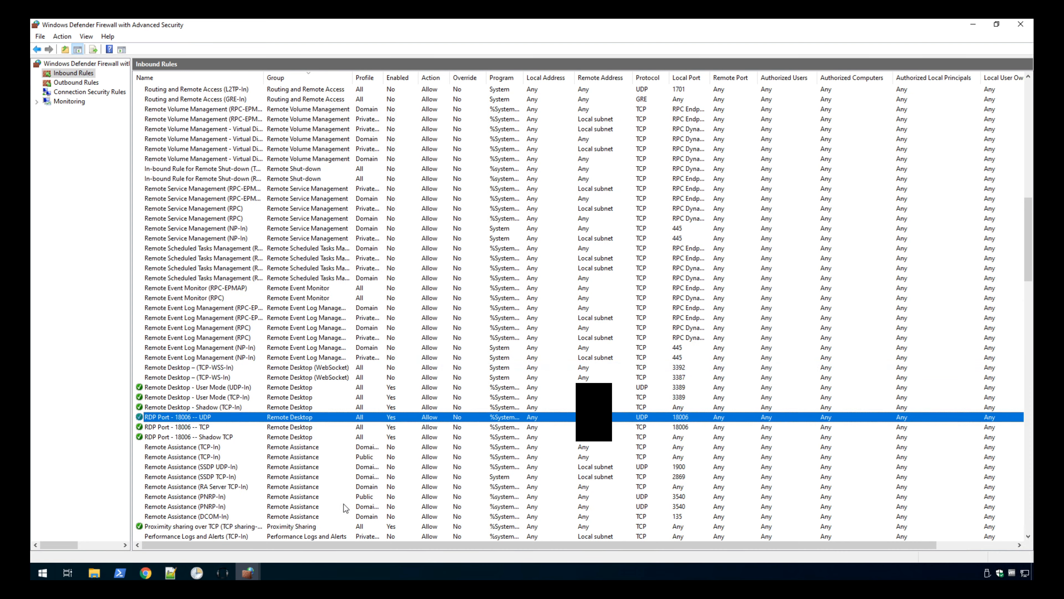
pyautogui.hotkey('shift', 'Down')
pyautogui.hotkey('shift', 'Down')
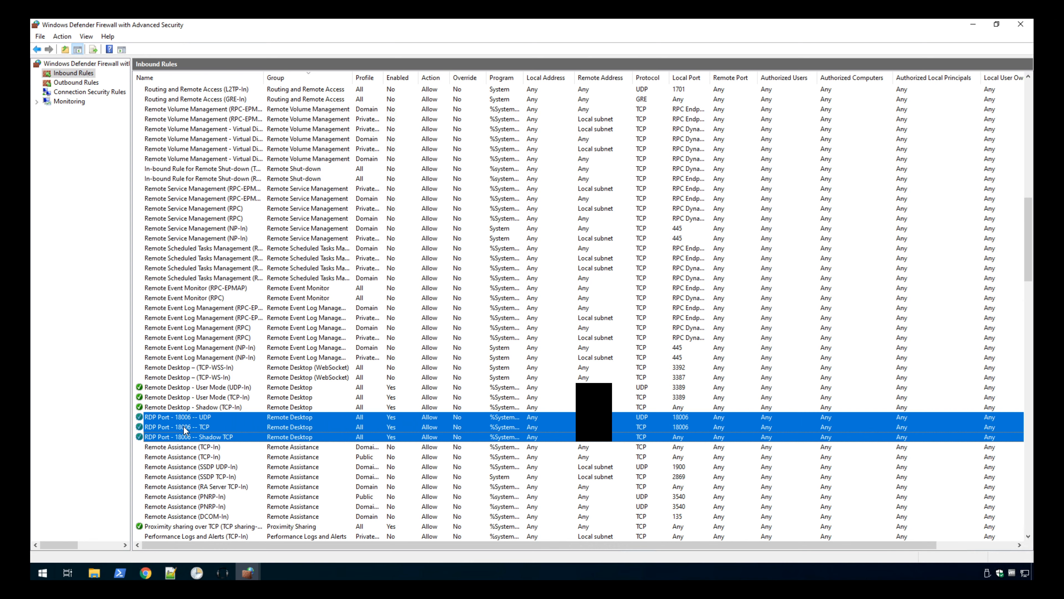
pyautogui.click(204, 408)
pyautogui.keyDown('shift'); pyautogui.click(202, 389); pyautogui.keyUp('shift')
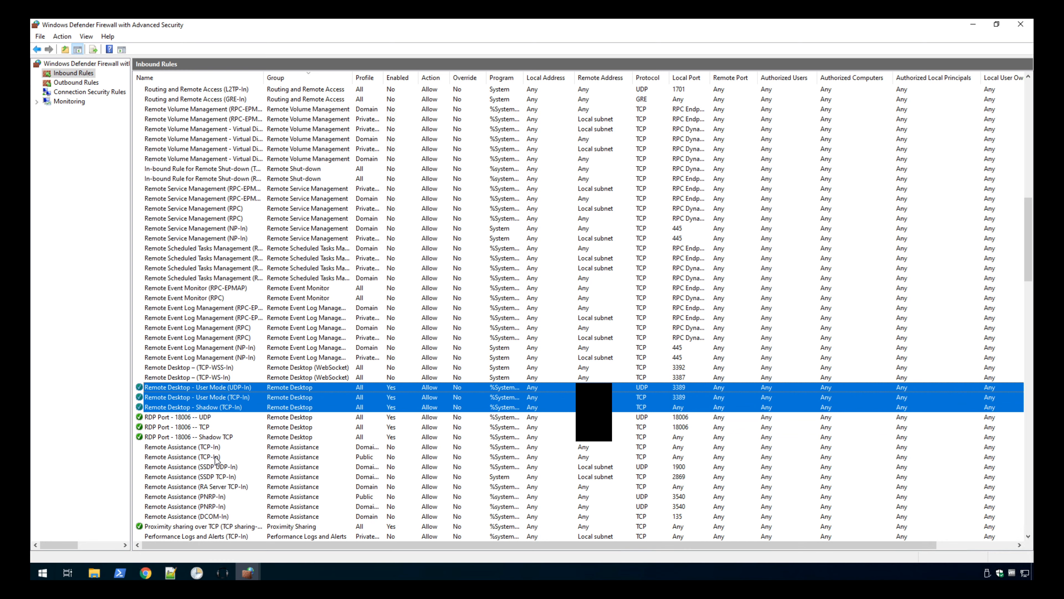
# Close the firewall console and exit the PowerShell session.
pyautogui.click(1028, 26)
pyautogui.click(390, 147)
pyautogui.write('exit')
pyautogui.press('Return')
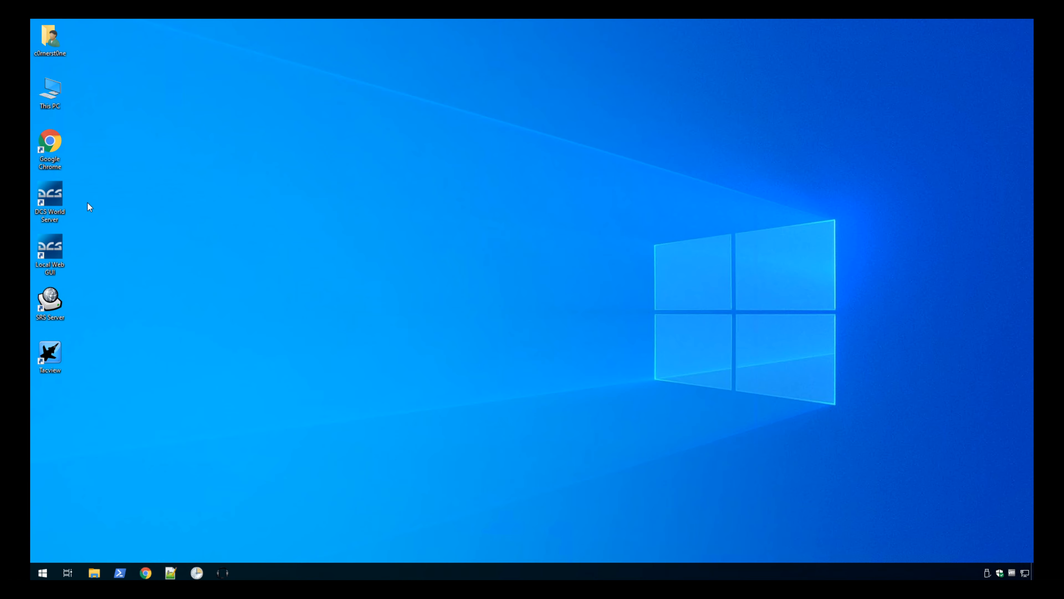
# Open the SRS Server shortcut's file location and copy DCS-SRS-AutoConnectGameGUI.lua from its Scripts folder.
pyautogui.rightClick(52, 302)
pyautogui.click(101, 321)
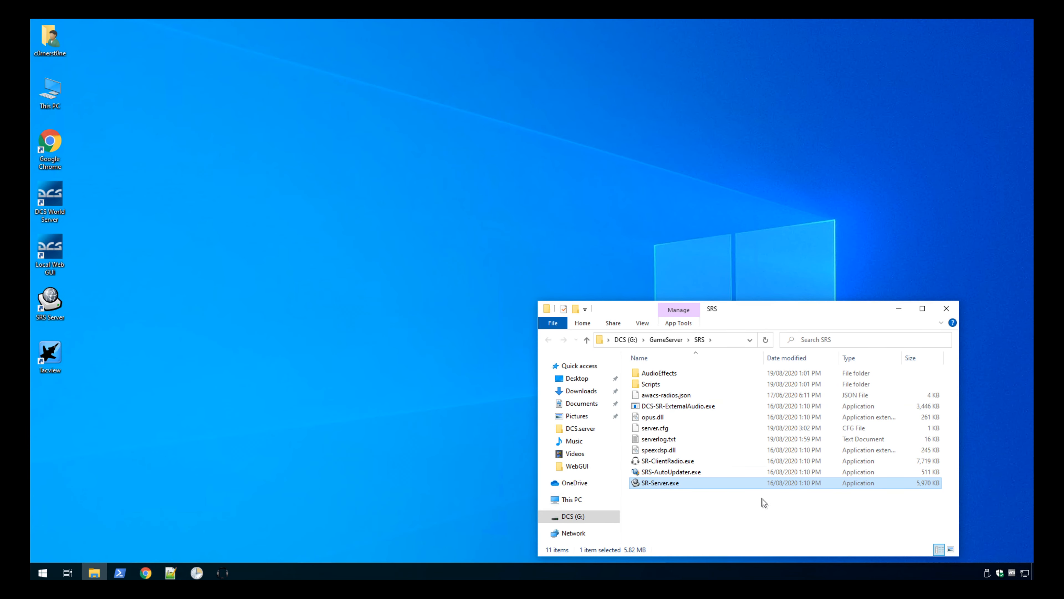
pyautogui.click(766, 512)
pyautogui.doubleClick(661, 385)
pyautogui.click(669, 399)
pyautogui.click(734, 492)
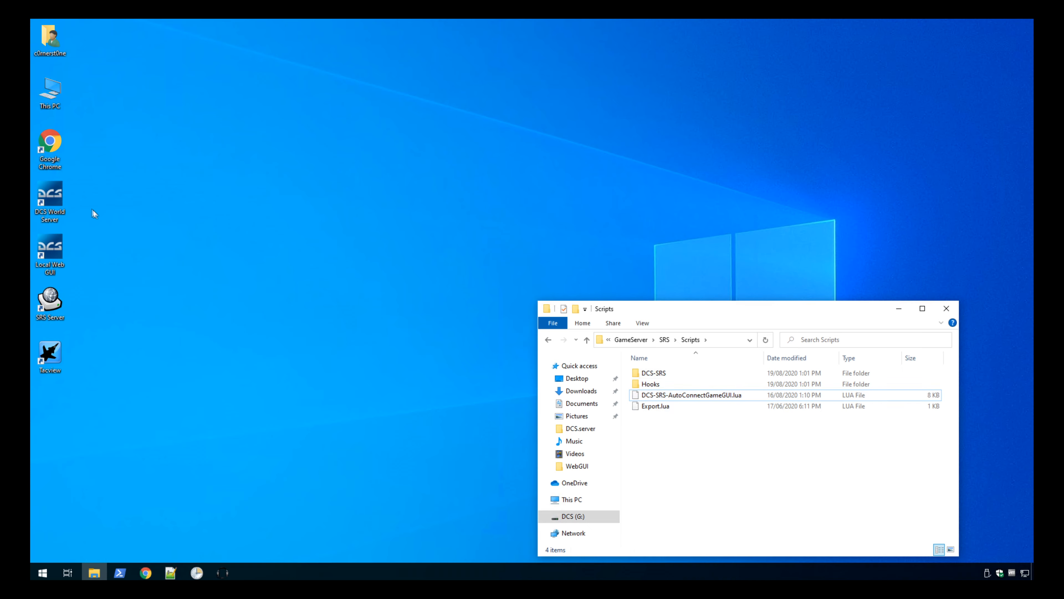
# Paste the copied Lua script into Saved Games\DCS.server\Scripts\Hooks in the user's profile folder.
pyautogui.doubleClick(49, 38)
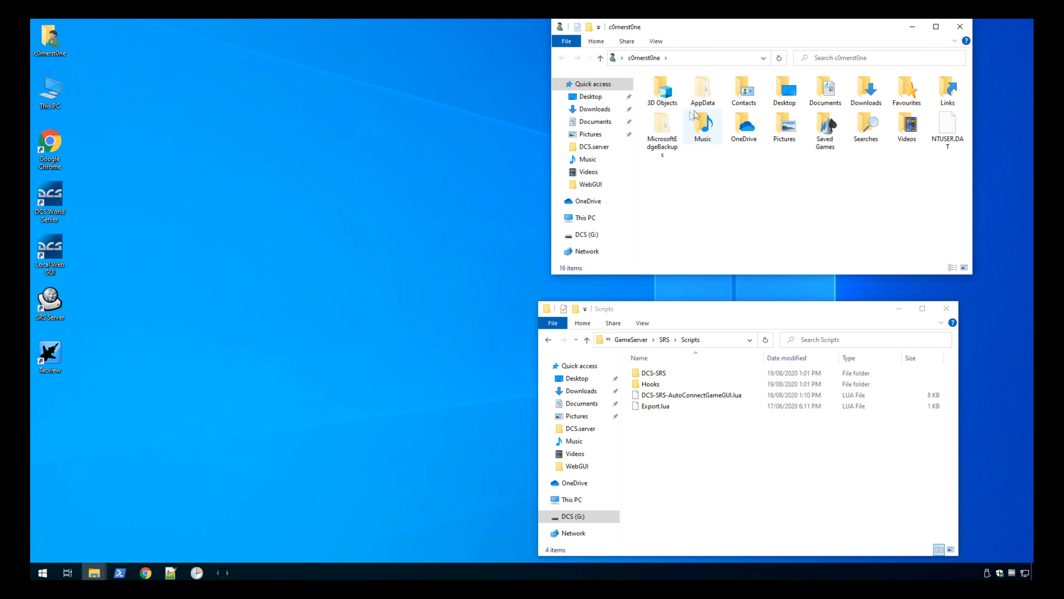
pyautogui.doubleClick(828, 142)
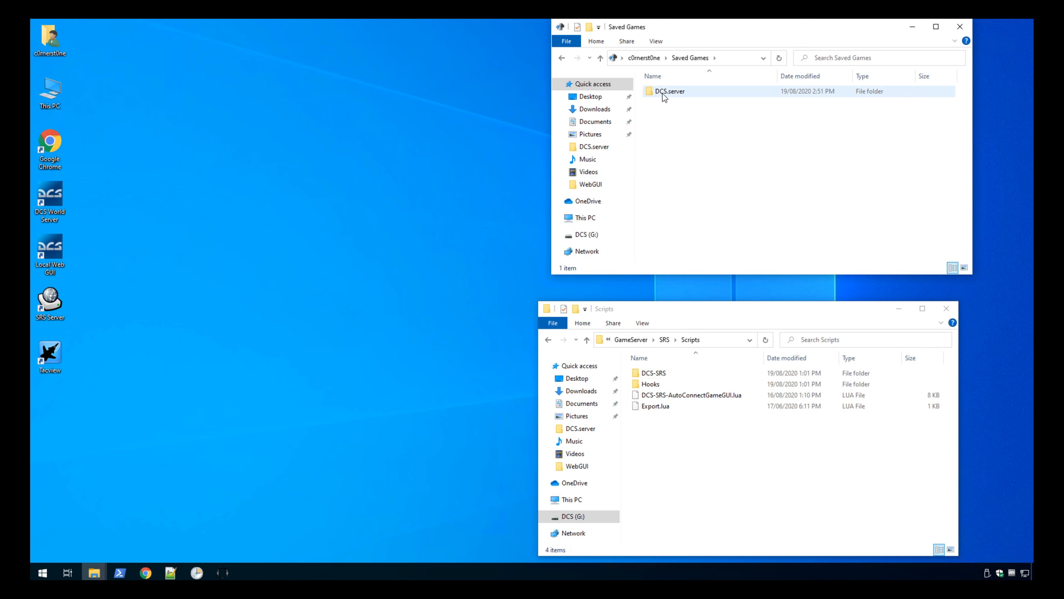
pyautogui.doubleClick(663, 96)
pyautogui.doubleClick(669, 190)
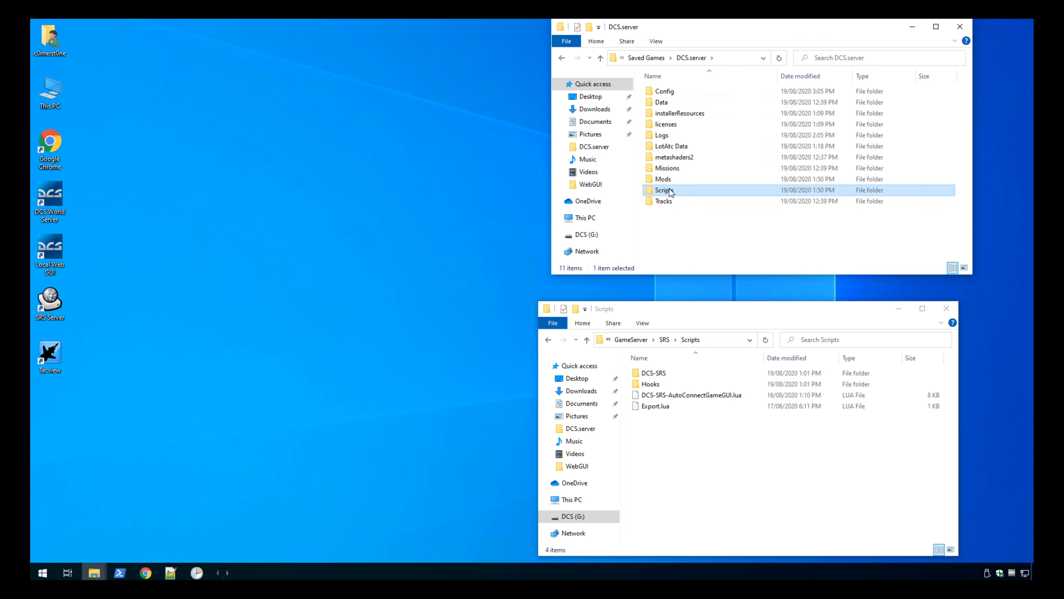
pyautogui.doubleClick(667, 93)
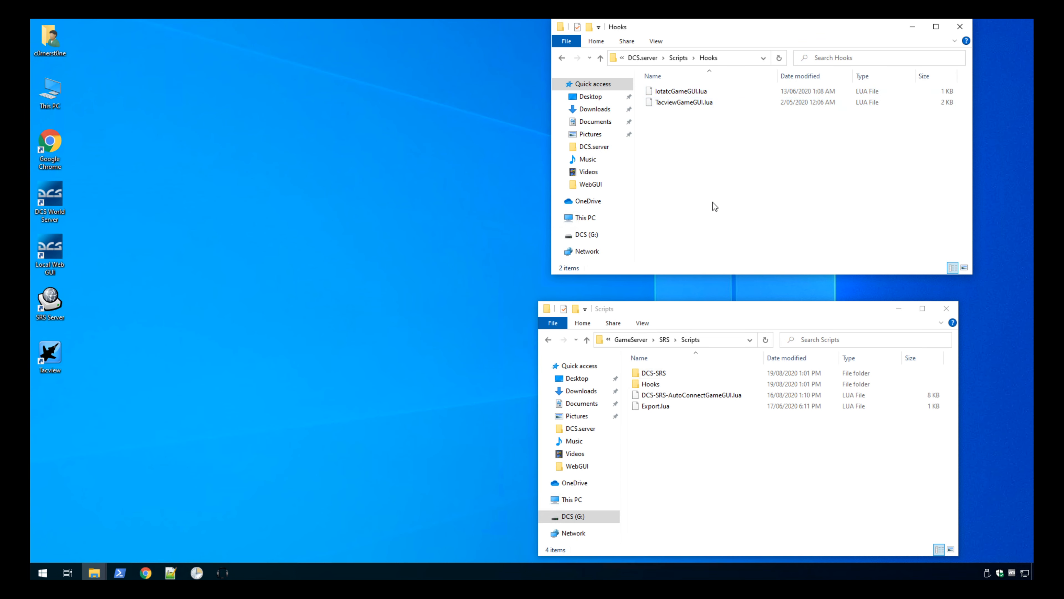
pyautogui.hotkey('ctrl', 'v')
# Open the pasted DCS-SRS-AutoConnectGameGUI.lua in Notepad++ and set SERVER_SRS_HOST_AUTO to true.
pyautogui.rightClick(687, 92)
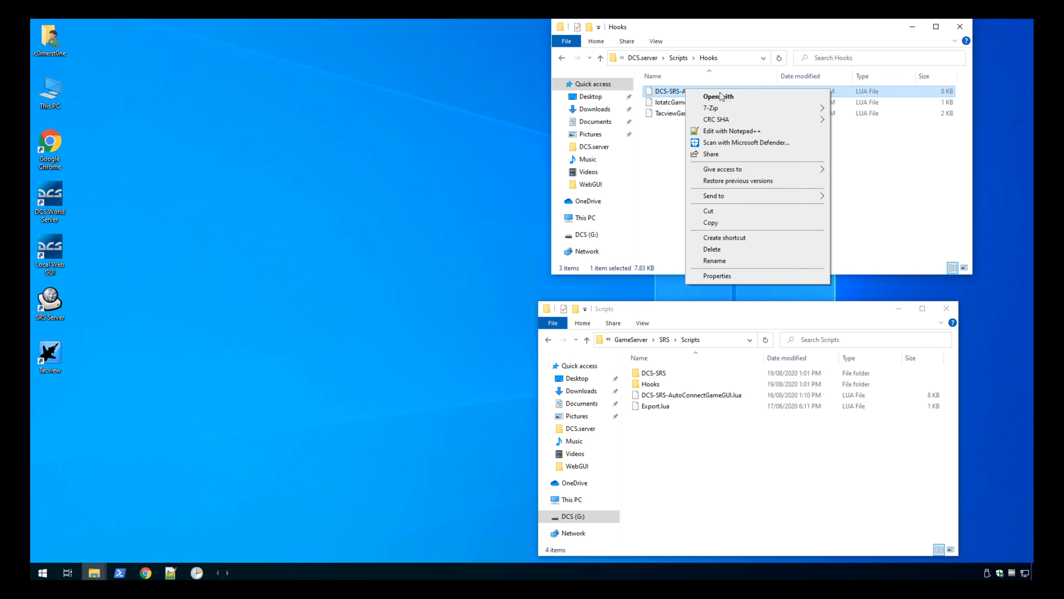
pyautogui.click(743, 134)
pyautogui.click(506, 317)
pyautogui.doubleClick(507, 317)
pyautogui.write('true -- if set to true SRS will set the SERVE')
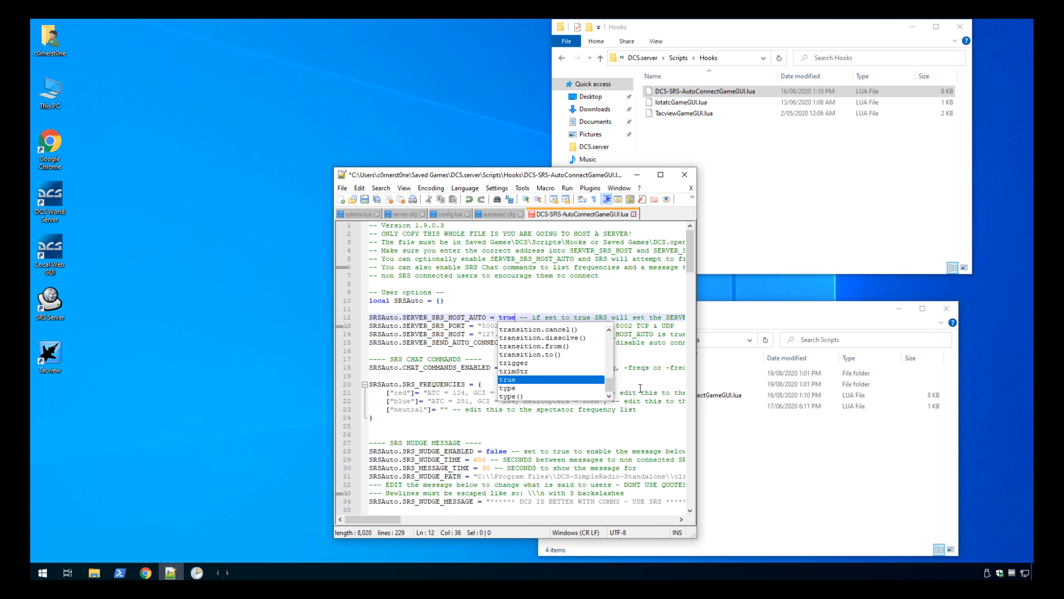
pyautogui.press('Escape')
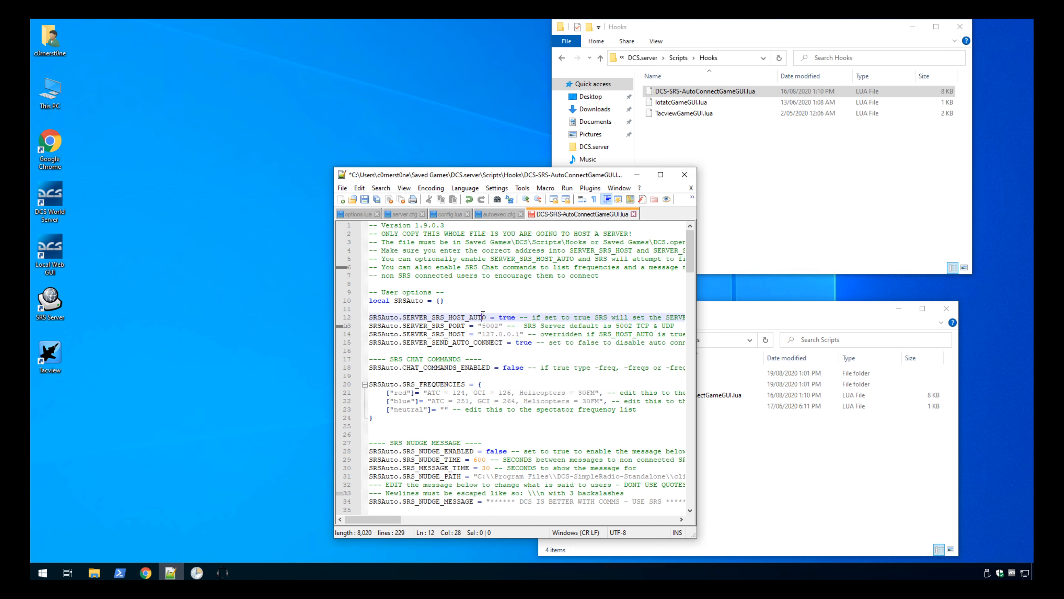
# Set SERVER_SRS_PORT to "18002" in the auto-connect script.
pyautogui.doubleClick(490, 326)
pyautogui.write('1800')
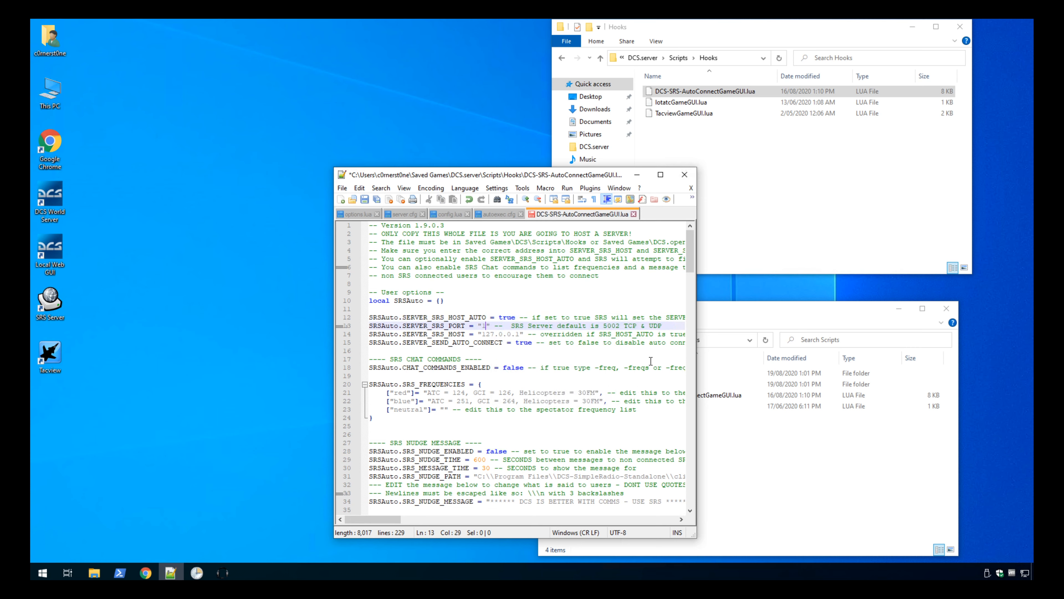
pyautogui.write('2')
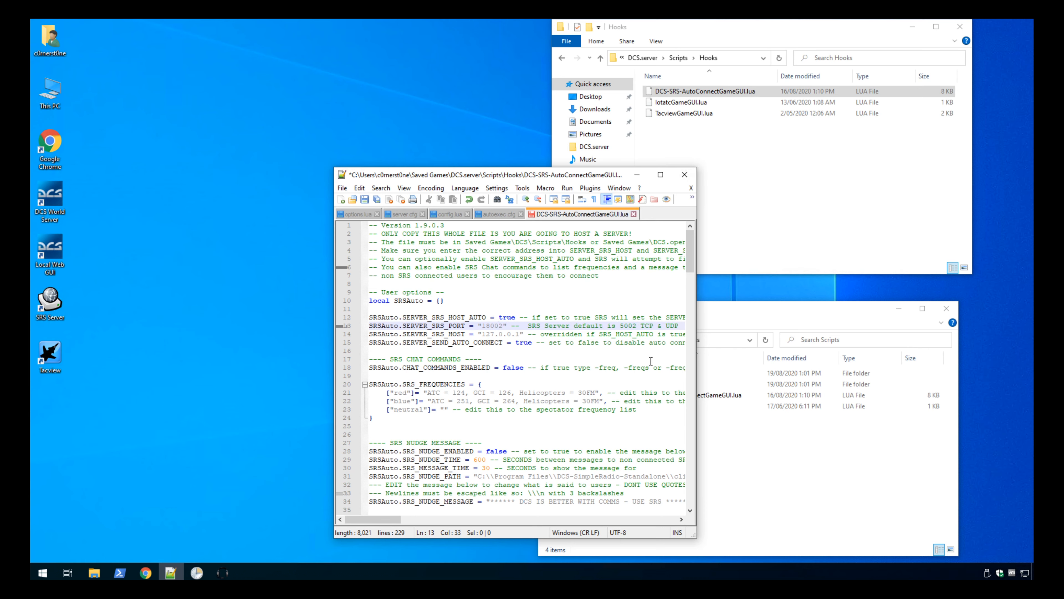
# Replace the SERVER_SRS_HOST value with the server's own host address, save the script and close Notepad++.
pyautogui.press('Down')
pyautogui.hotkey('shift', 'Right')
pyautogui.hotkey('shift', 'Right')
pyautogui.hotkey('shift', 'Right')
pyautogui.hotkey('shift', 'Right')
pyautogui.hotkey('shift', 'Right')
pyautogui.hotkey('shift', 'Right')
pyautogui.hotkey('shift', 'Right')
pyautogui.hotkey('shift', 'Right')
pyautogui.write('************')
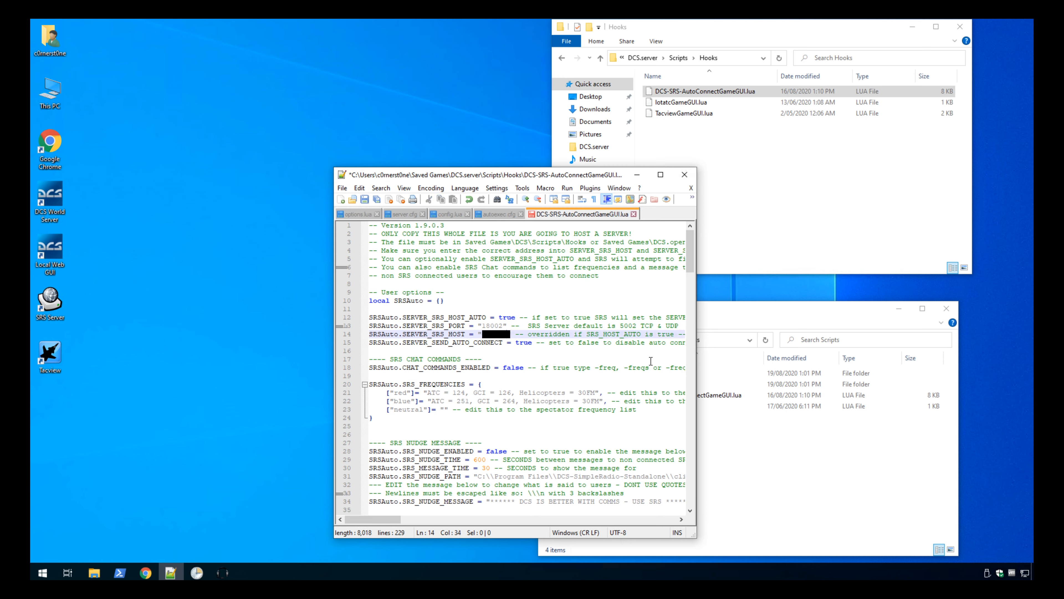
pyautogui.write('om')
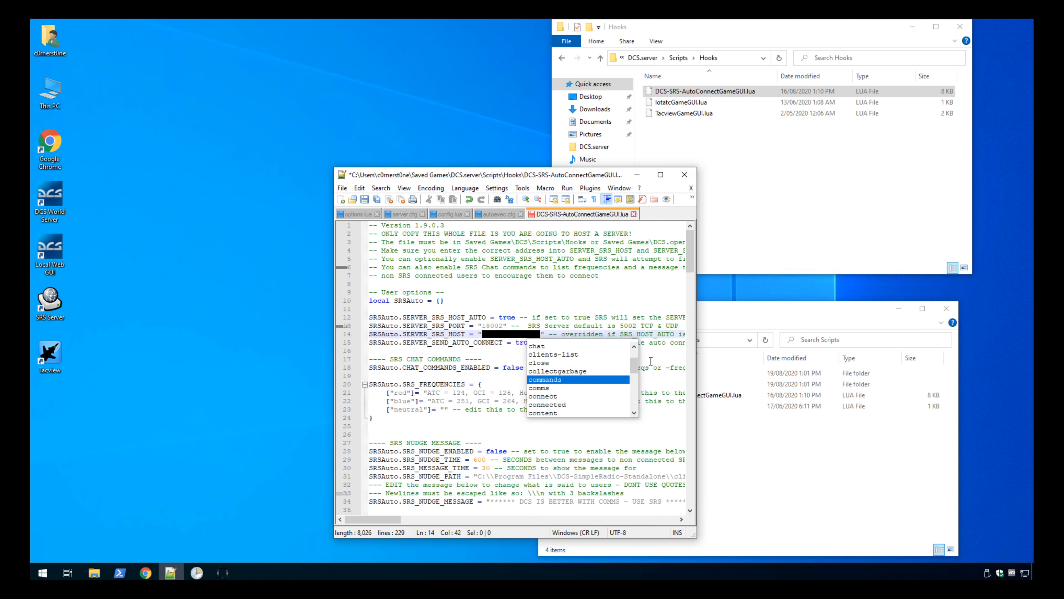
pyautogui.click(623, 326)
pyautogui.hotkey('ctrl', 's')
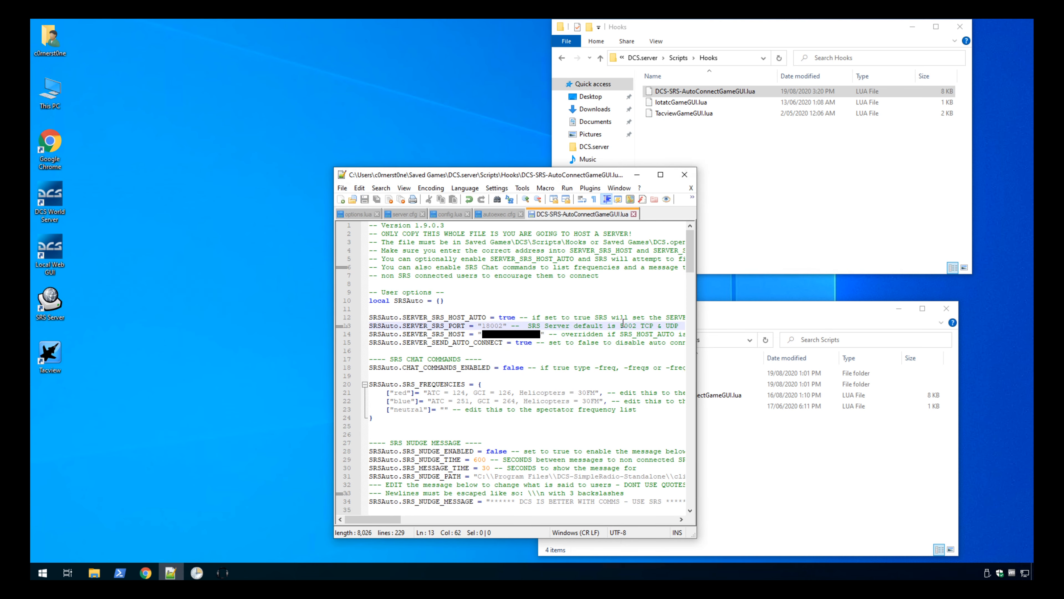
pyautogui.click(684, 175)
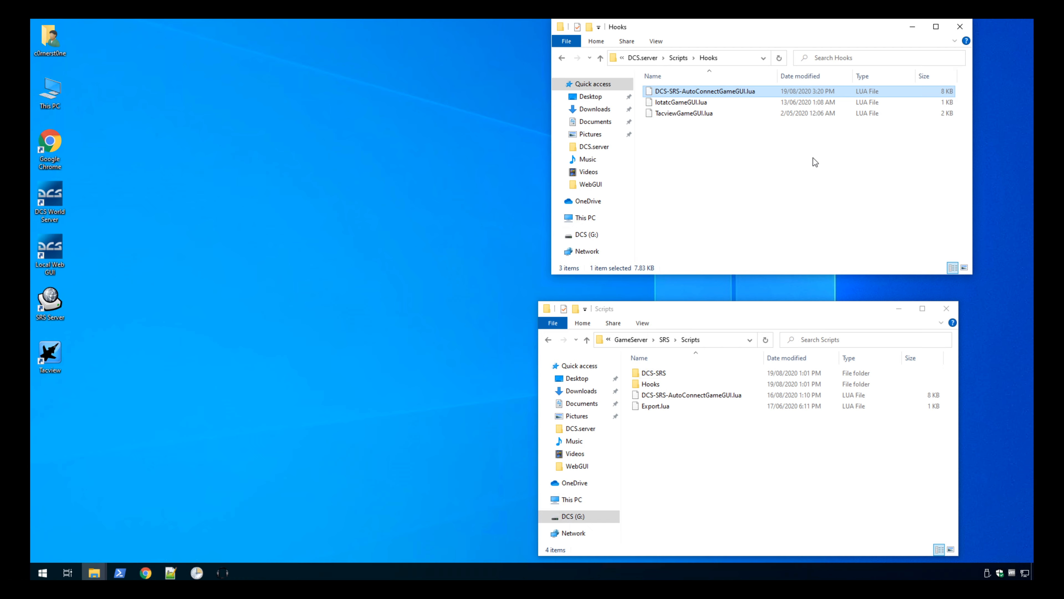
# Close the Hooks and SRS Scripts folder windows.
pyautogui.click(968, 27)
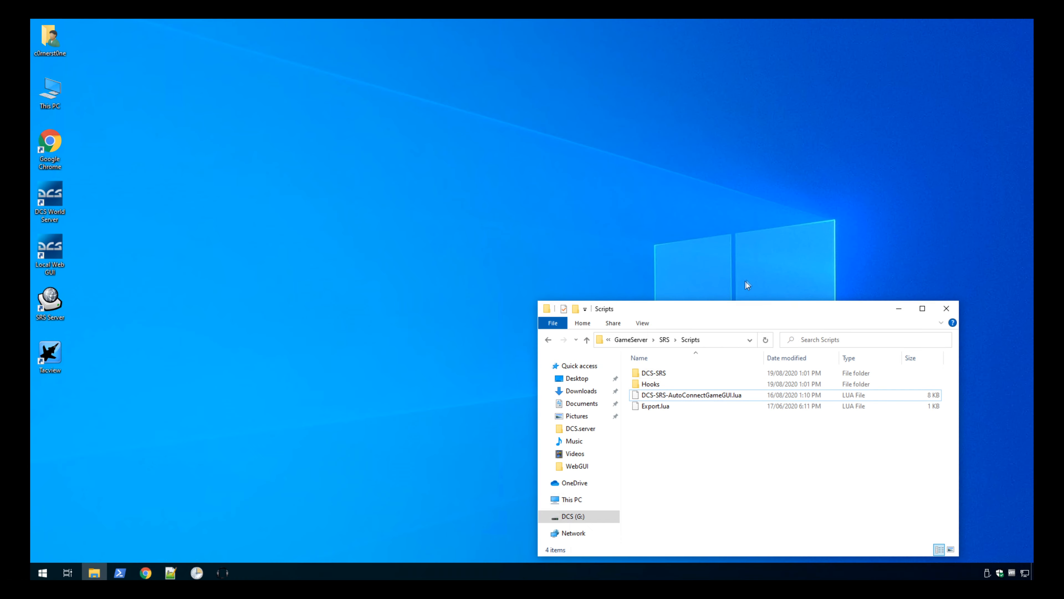
pyautogui.moveTo(737, 310); pyautogui.dragTo(763, 277)
pyautogui.click(764, 227)
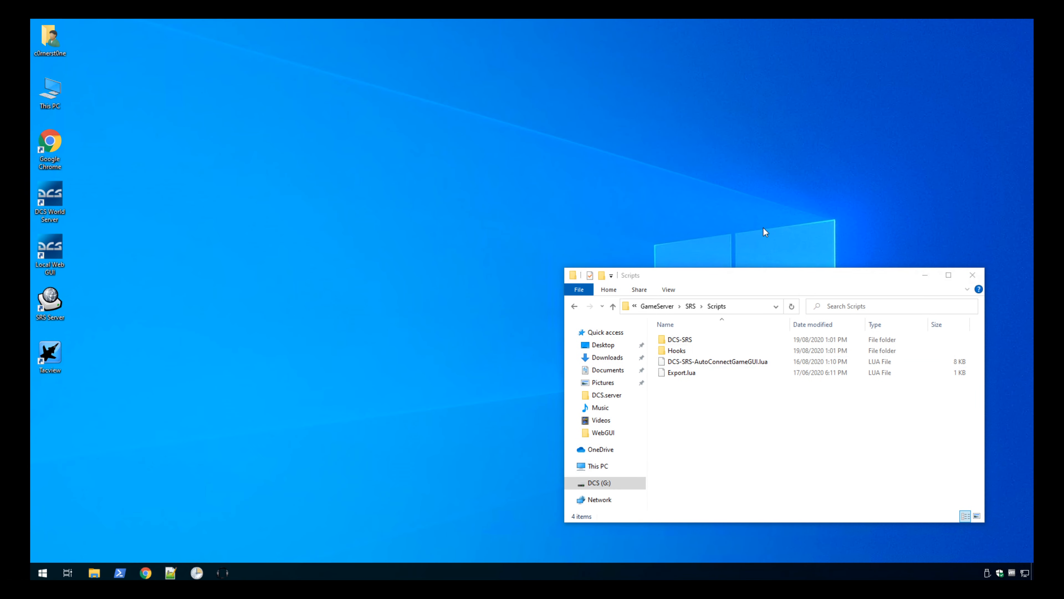
pyautogui.click(763, 438)
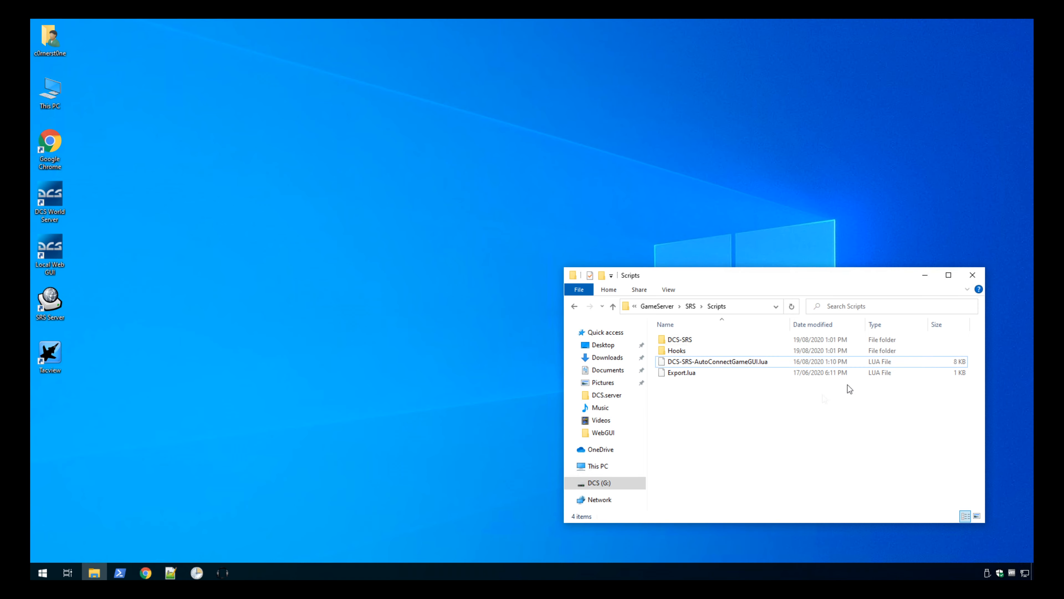
pyautogui.click(972, 278)
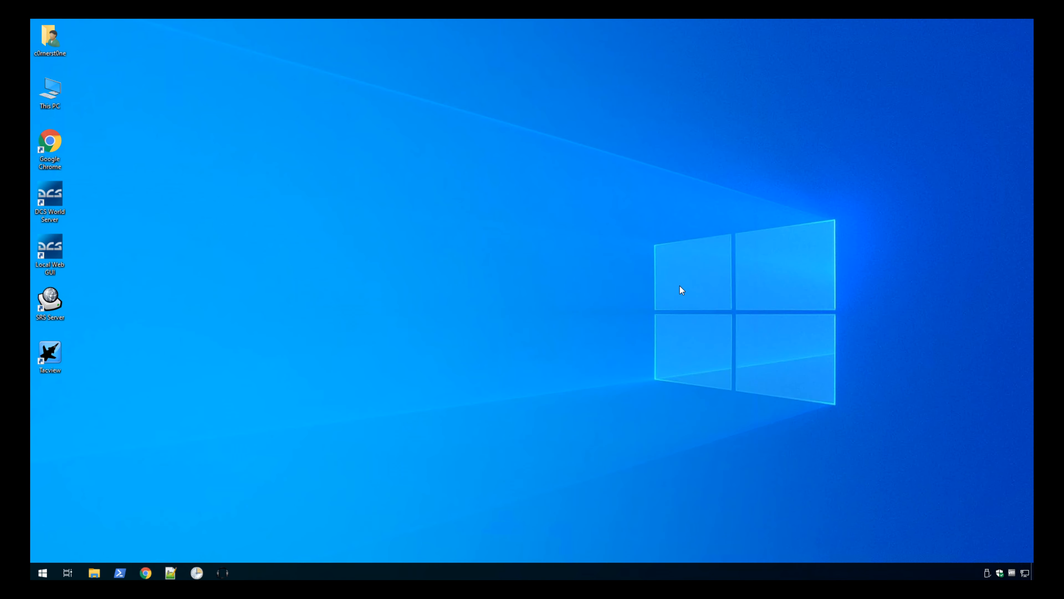